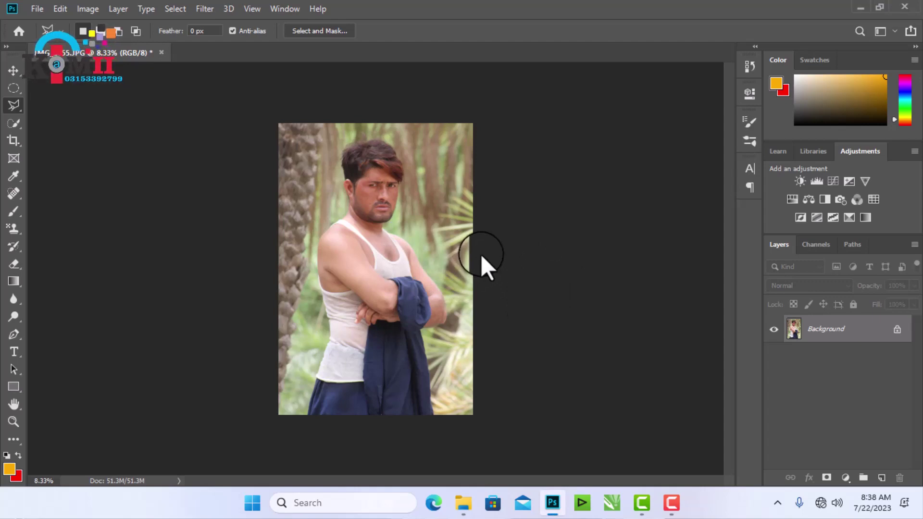
- Launch Camera Raw and set Highlights -100, Shadows -7, Contrast +9, Exposure +0.15
{"action": "key", "text": "ctrl+shift+a"}
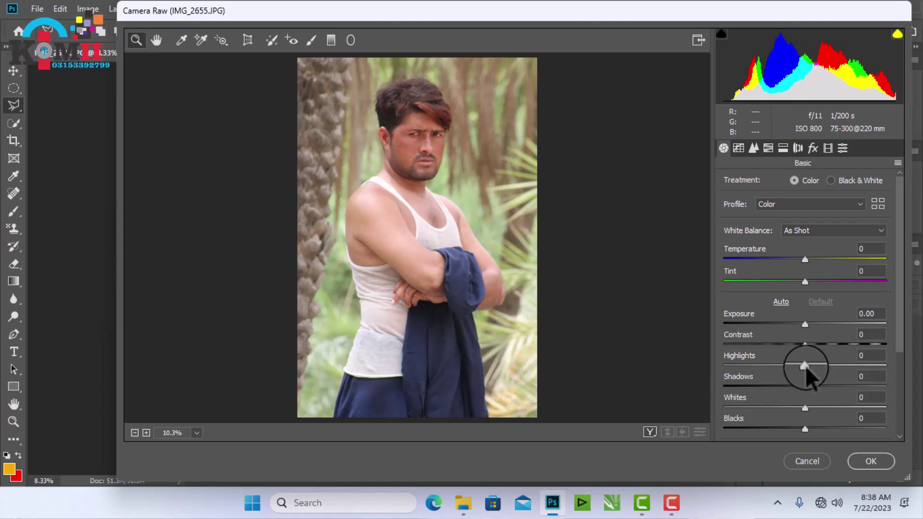
{"action": "left_click_drag", "start_coordinate": [806, 366], "coordinate": [691, 369]}
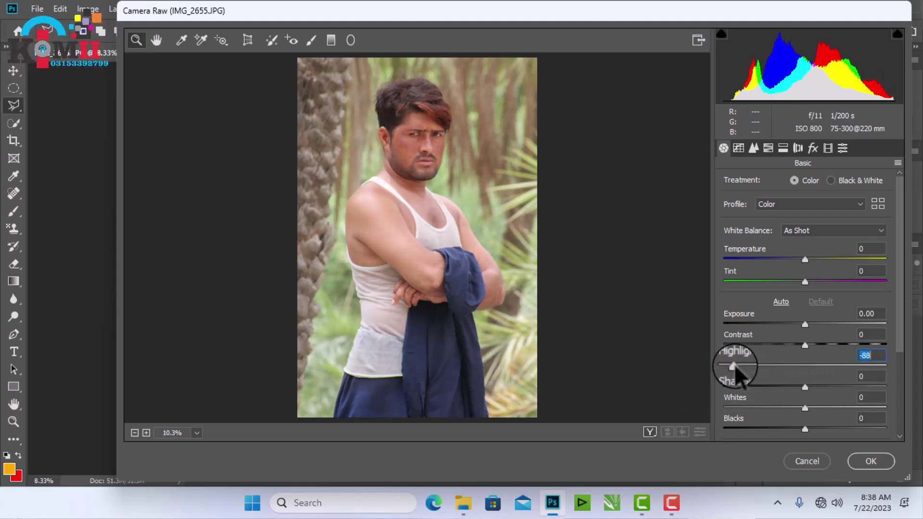
{"action": "left_click_drag", "start_coordinate": [683, 370], "coordinate": [716, 367]}
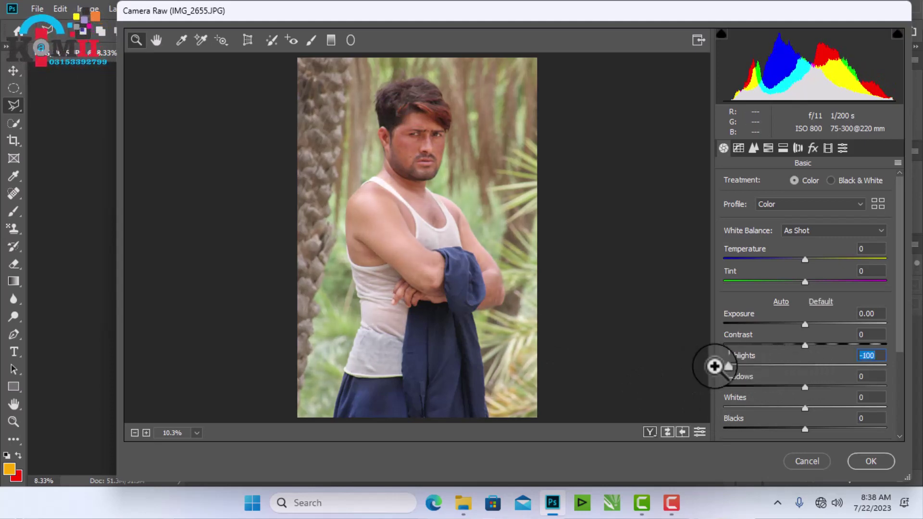
{"action": "mouse_move", "coordinate": [803, 388]}
{"action": "left_mouse_down"}
{"action": "mouse_move", "coordinate": [791, 395]}
{"action": "mouse_move", "coordinate": [800, 397]}
{"action": "left_mouse_up"}
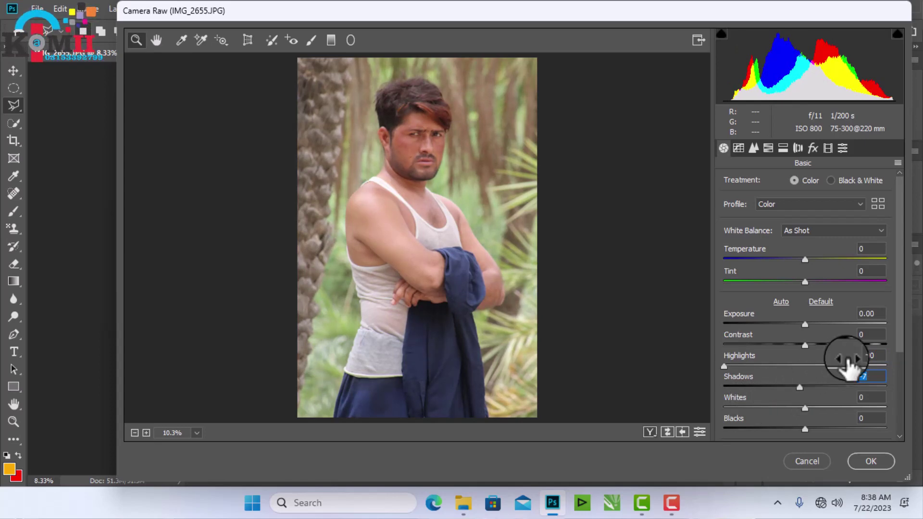
{"action": "left_click_drag", "start_coordinate": [806, 345], "coordinate": [812, 344]}
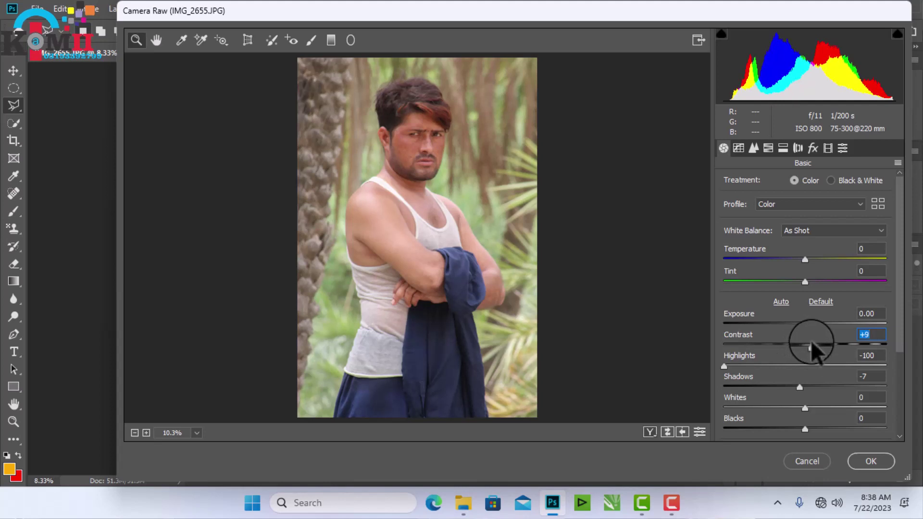
{"action": "mouse_move", "coordinate": [805, 323]}
{"action": "left_mouse_down"}
{"action": "mouse_move", "coordinate": [816, 325]}
{"action": "mouse_move", "coordinate": [808, 325]}
{"action": "left_mouse_up"}
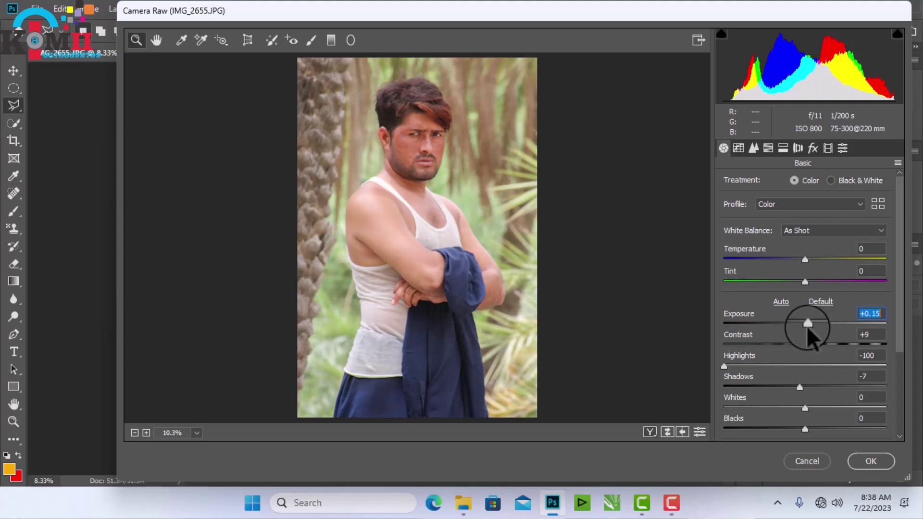
- Set Whites to -100 and Blacks to +8 in the Basic panel
{"action": "scroll", "coordinate": [844, 369], "scroll_direction": "down", "scroll_amount": 1}
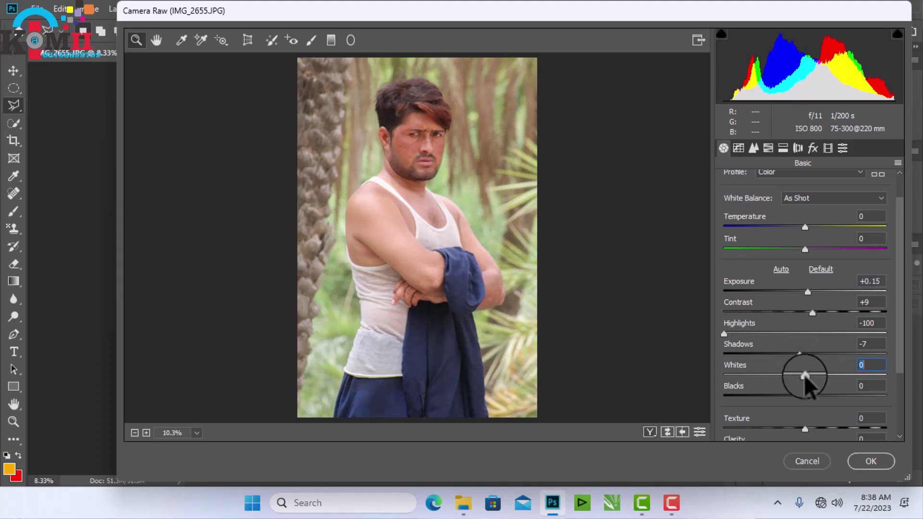
{"action": "left_click_drag", "start_coordinate": [805, 377], "coordinate": [722, 394]}
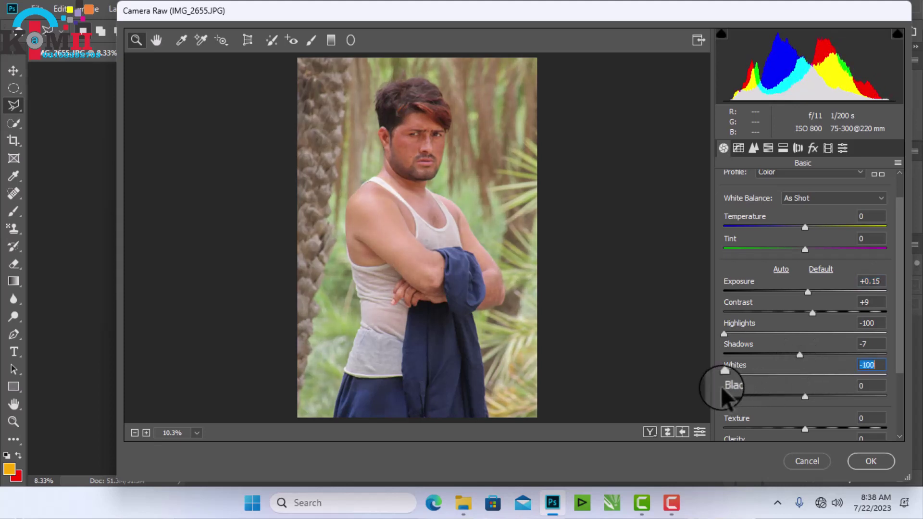
{"action": "scroll", "coordinate": [844, 385], "scroll_direction": "down", "scroll_amount": 1}
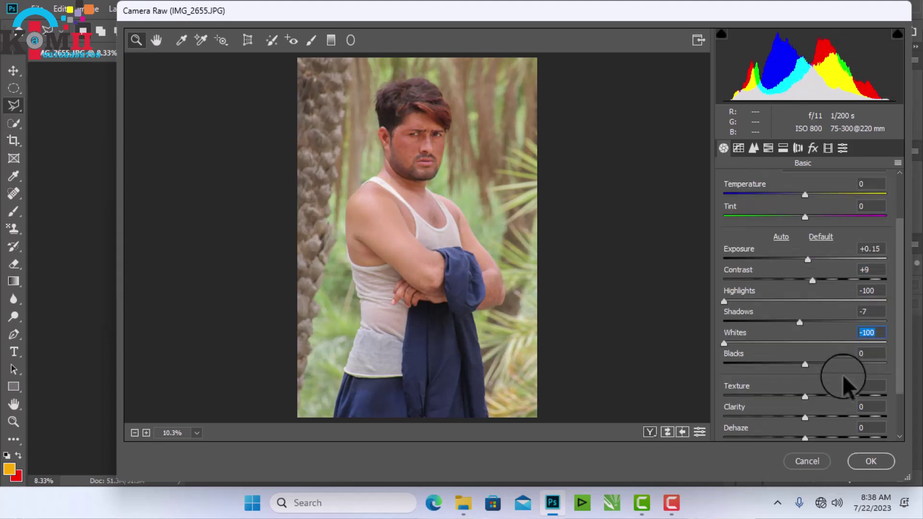
{"action": "mouse_move", "coordinate": [805, 365]}
{"action": "left_mouse_down"}
{"action": "mouse_move", "coordinate": [830, 382]}
{"action": "mouse_move", "coordinate": [793, 387]}
{"action": "mouse_move", "coordinate": [815, 371]}
{"action": "left_mouse_up"}
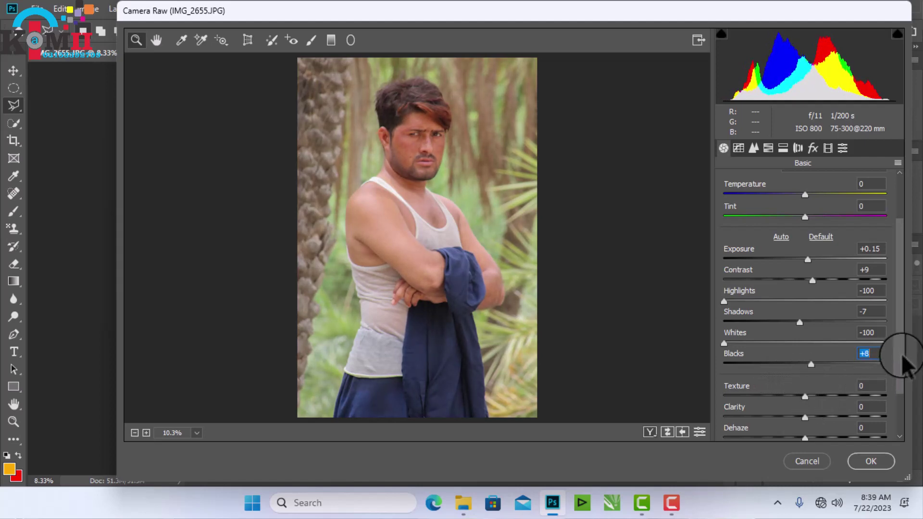
{"action": "left_click_drag", "start_coordinate": [904, 366], "coordinate": [895, 327]}
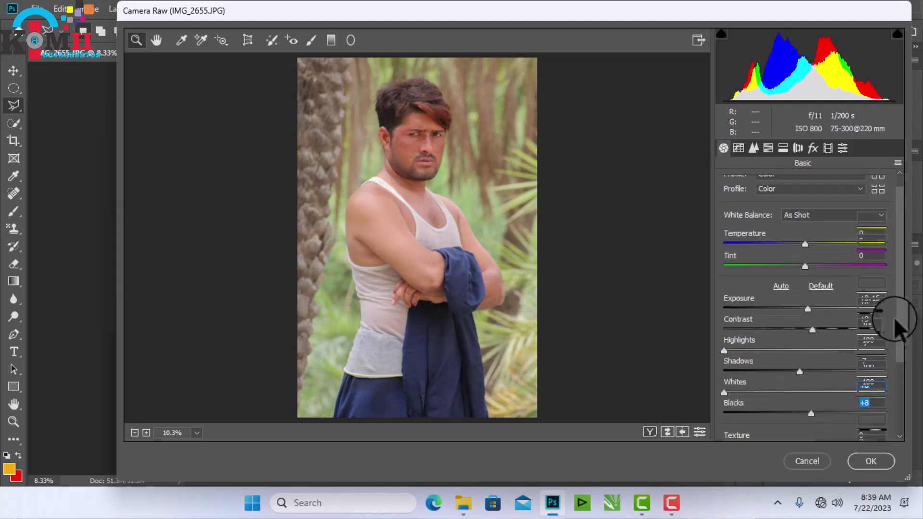
- In HSL, lower Oranges saturation to -25 and raise Oranges luminance to +20
{"action": "left_click", "coordinate": [768, 148]}
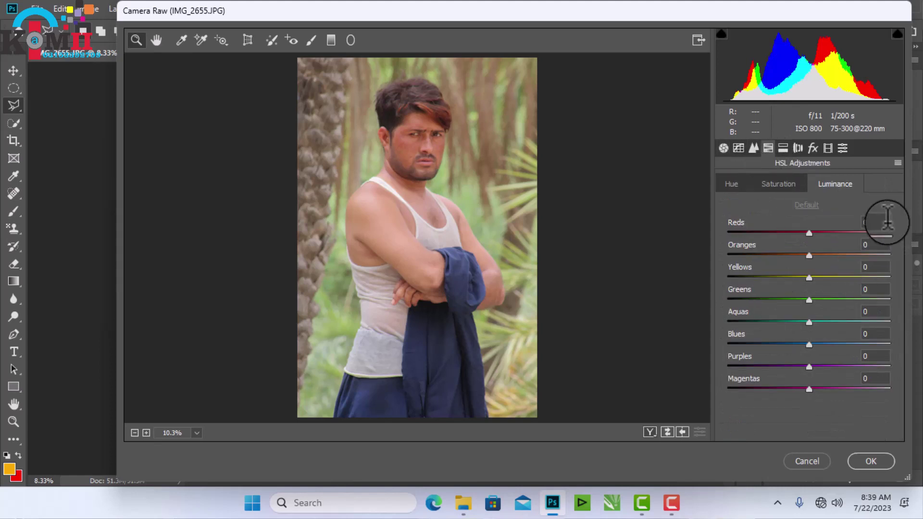
{"action": "left_click", "coordinate": [793, 182]}
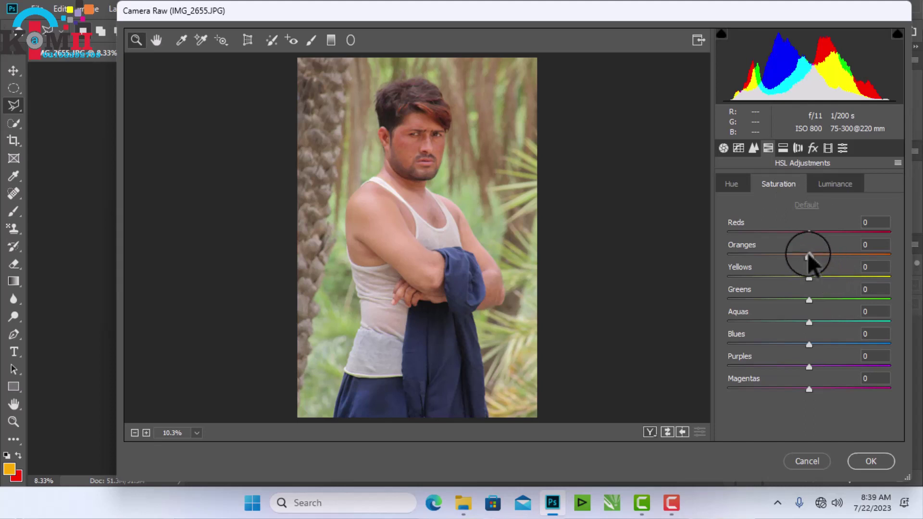
{"action": "left_click_drag", "start_coordinate": [807, 252], "coordinate": [788, 255]}
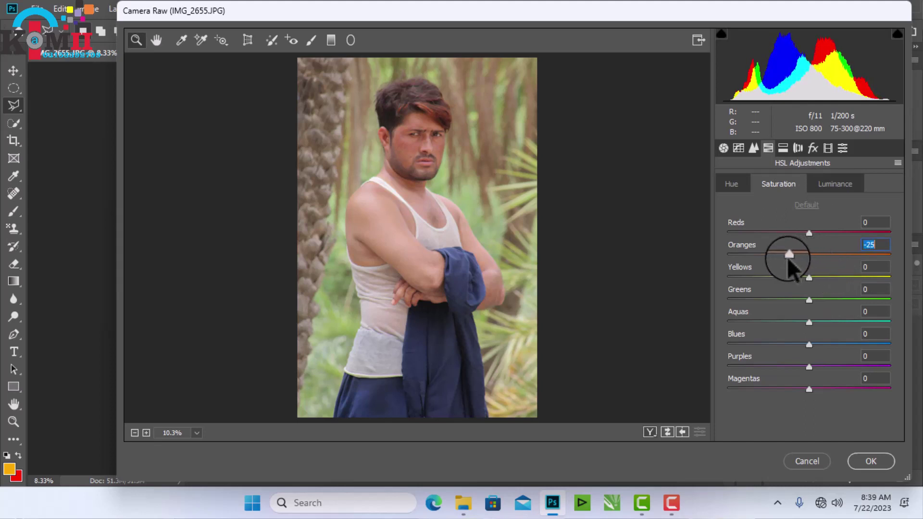
{"action": "left_click", "coordinate": [834, 184]}
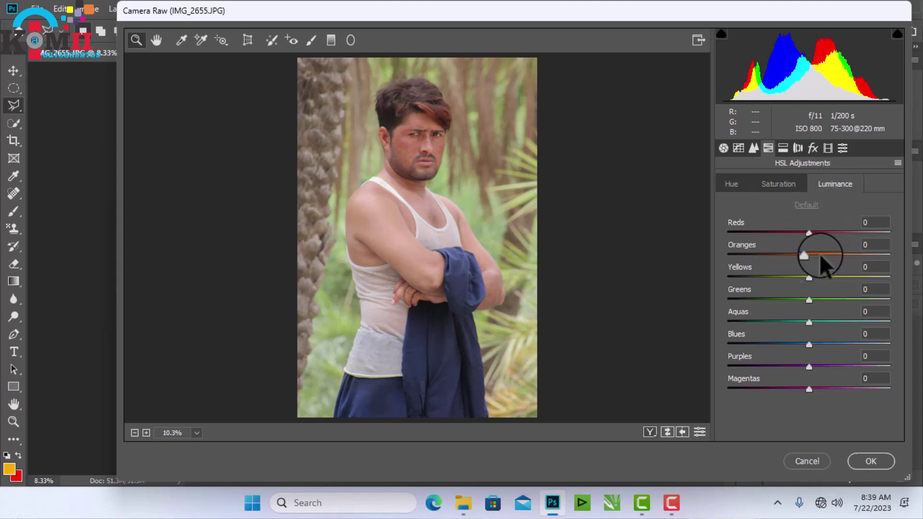
{"action": "mouse_move", "coordinate": [809, 255]}
{"action": "left_mouse_down"}
{"action": "mouse_move", "coordinate": [834, 256]}
{"action": "mouse_move", "coordinate": [823, 255]}
{"action": "left_mouse_up"}
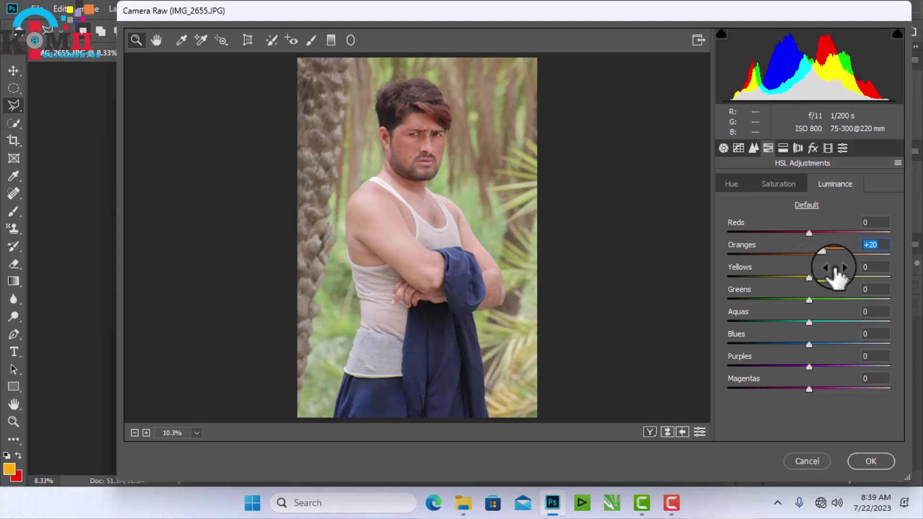
- Boost Yellows and Greens saturation, shift Yellows hue +79 and Greens hue +59, and apply
{"action": "left_click", "coordinate": [756, 184]}
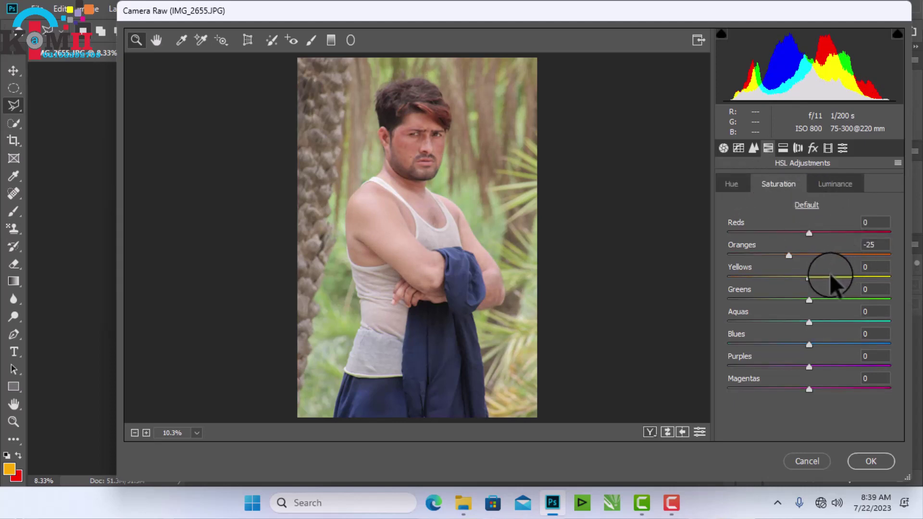
{"action": "mouse_move", "coordinate": [834, 278]}
{"action": "left_mouse_down"}
{"action": "mouse_move", "coordinate": [864, 278]}
{"action": "mouse_move", "coordinate": [849, 278]}
{"action": "mouse_move", "coordinate": [890, 300]}
{"action": "left_mouse_up"}
{"action": "left_click", "coordinate": [834, 299]}
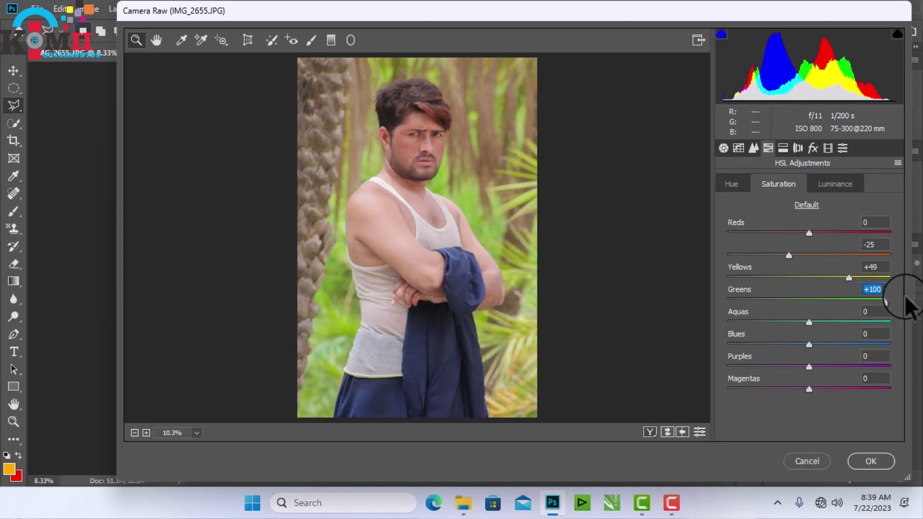
{"action": "left_click", "coordinate": [741, 184]}
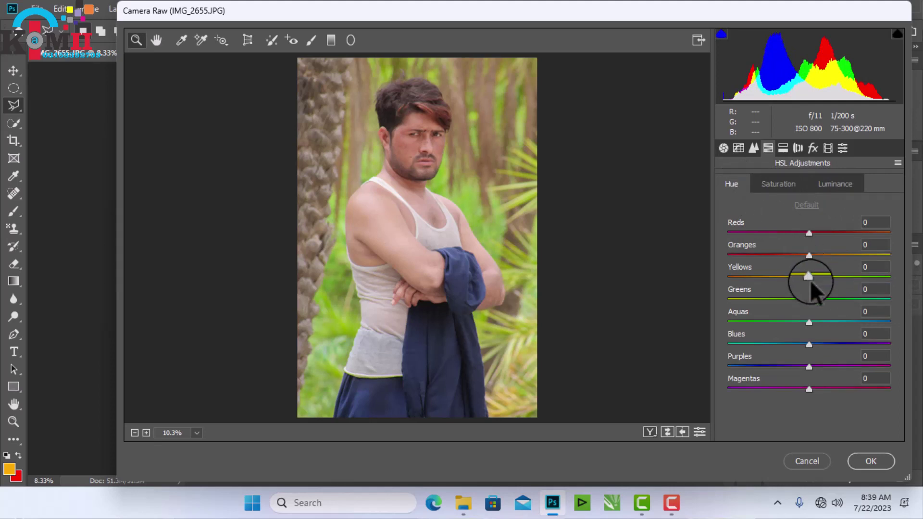
{"action": "left_click_drag", "start_coordinate": [809, 278], "coordinate": [873, 289]}
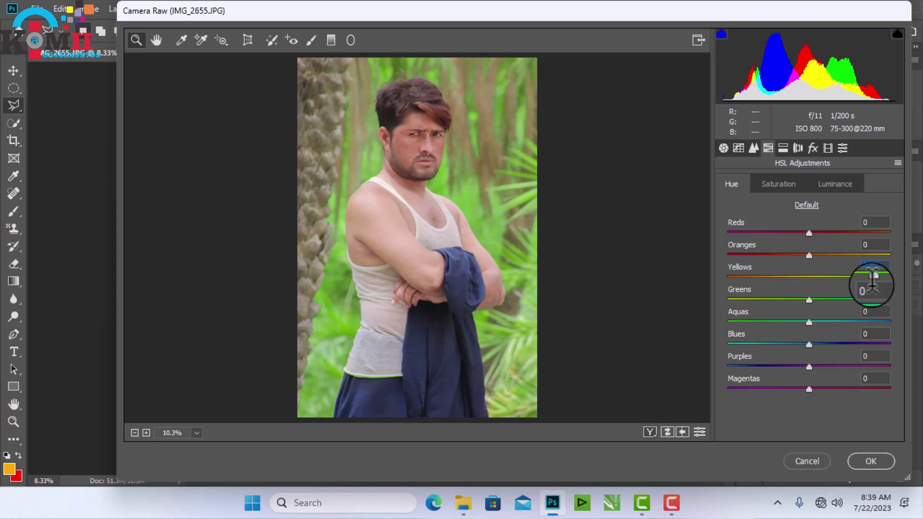
{"action": "mouse_move", "coordinate": [809, 299]}
{"action": "left_mouse_down"}
{"action": "mouse_move", "coordinate": [768, 299]}
{"action": "mouse_move", "coordinate": [852, 309]}
{"action": "left_mouse_up"}
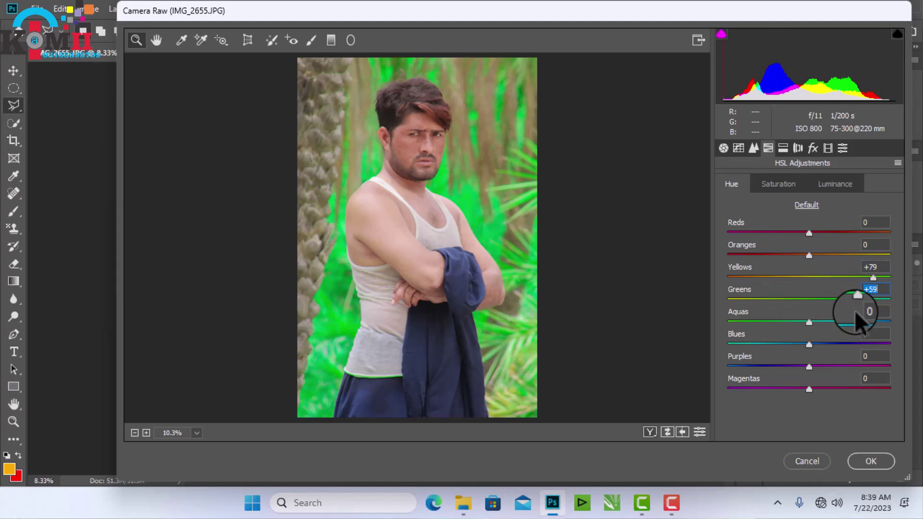
{"action": "left_click", "coordinate": [871, 462]}
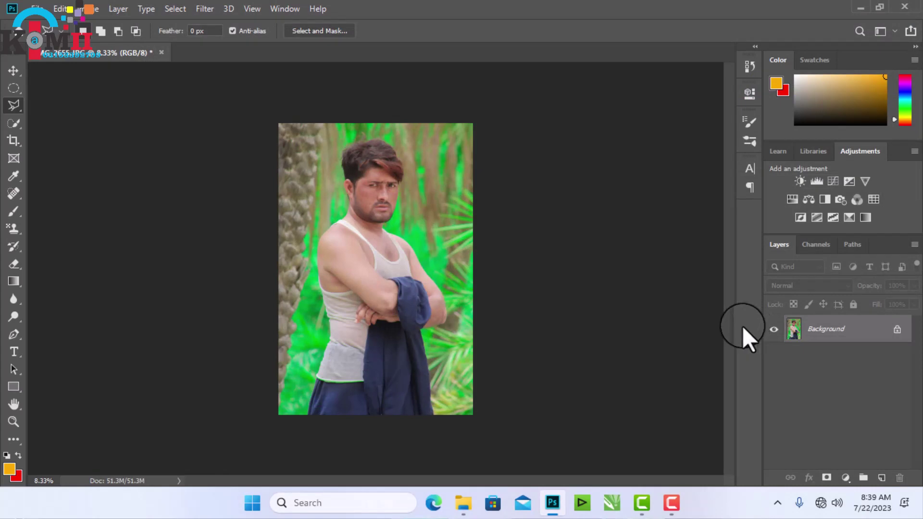
- Reopen Camera Raw, max out Greens saturation and lower Greens luminance
{"action": "key", "text": "ctrl+shift+a"}
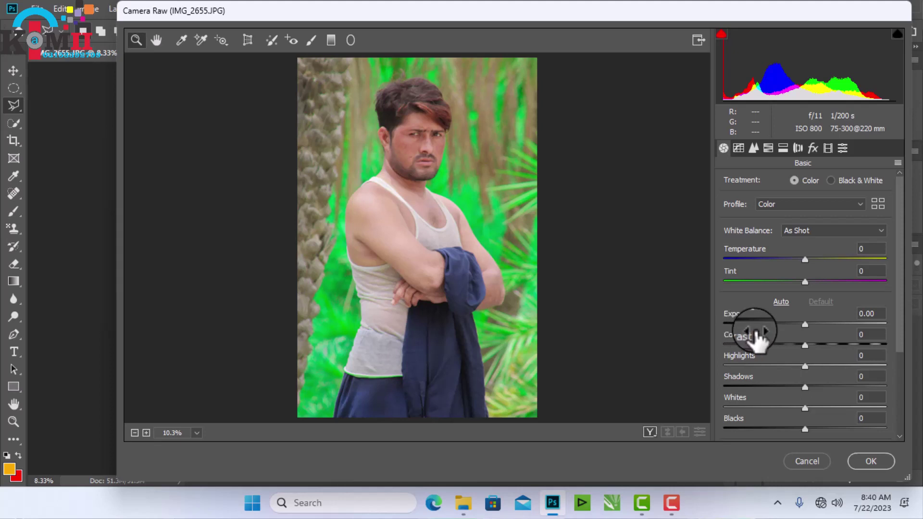
{"action": "left_click", "coordinate": [769, 148]}
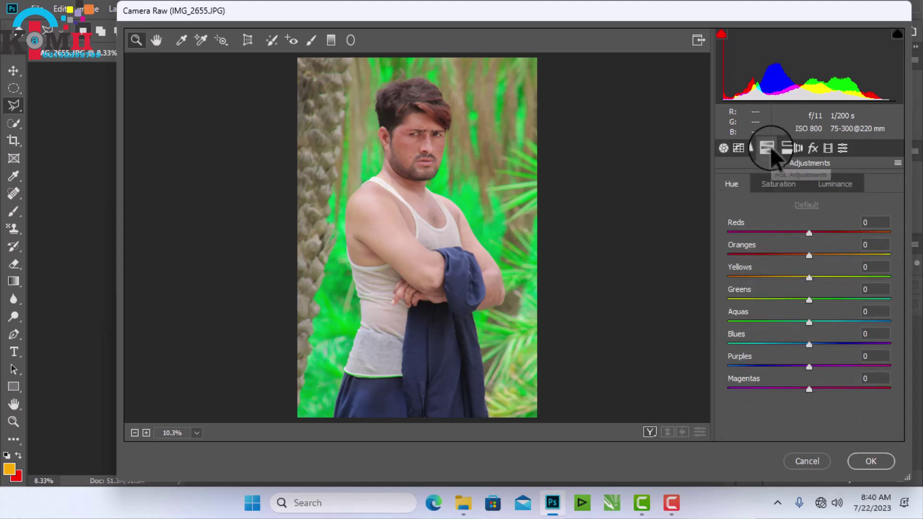
{"action": "left_click", "coordinate": [784, 182]}
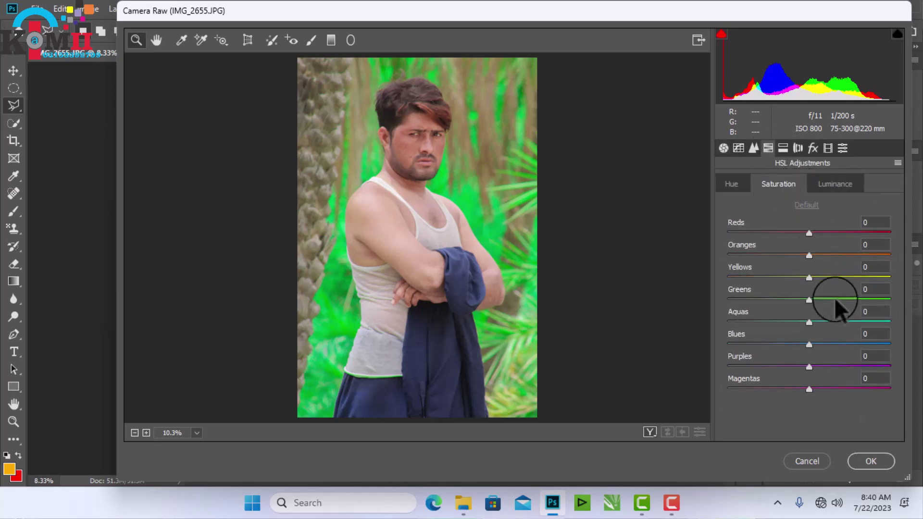
{"action": "left_click_drag", "start_coordinate": [810, 300], "coordinate": [890, 300]}
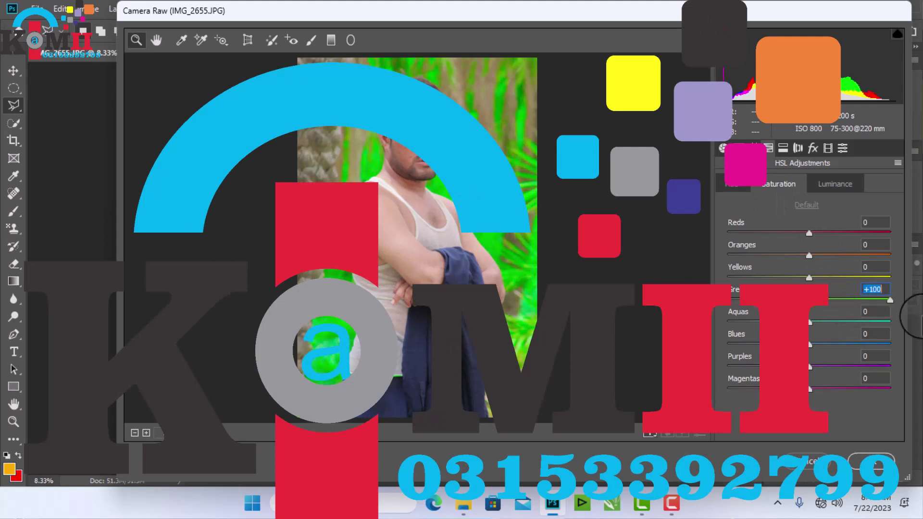
{"action": "left_click", "coordinate": [835, 185]}
{"action": "mouse_move", "coordinate": [813, 300]}
{"action": "left_mouse_down"}
{"action": "mouse_move", "coordinate": [812, 315]}
{"action": "mouse_move", "coordinate": [796, 304]}
{"action": "mouse_move", "coordinate": [896, 278]}
{"action": "mouse_move", "coordinate": [841, 291]}
{"action": "mouse_move", "coordinate": [791, 292]}
{"action": "mouse_move", "coordinate": [791, 283]}
{"action": "left_mouse_up"}
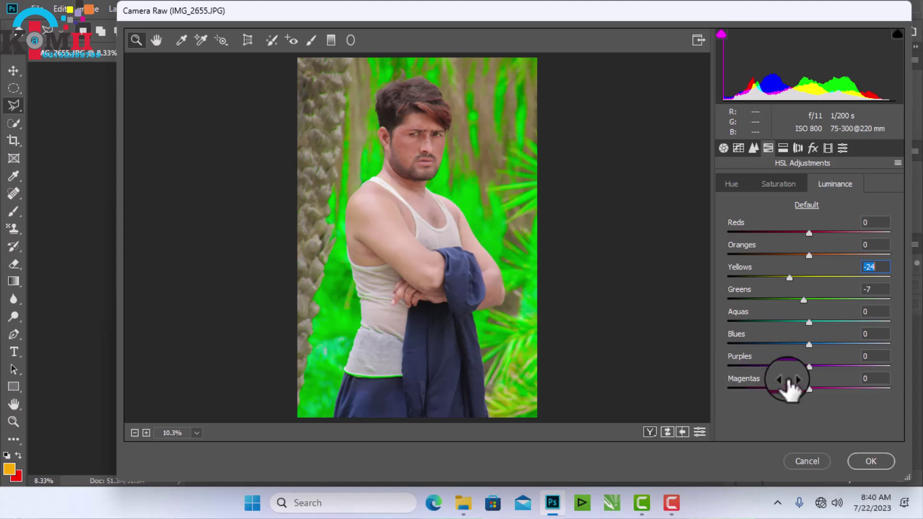
- Set Yellows hue to about +29, return Greens hue to 0, and apply
{"action": "left_click", "coordinate": [786, 183]}
{"action": "left_click", "coordinate": [731, 185]}
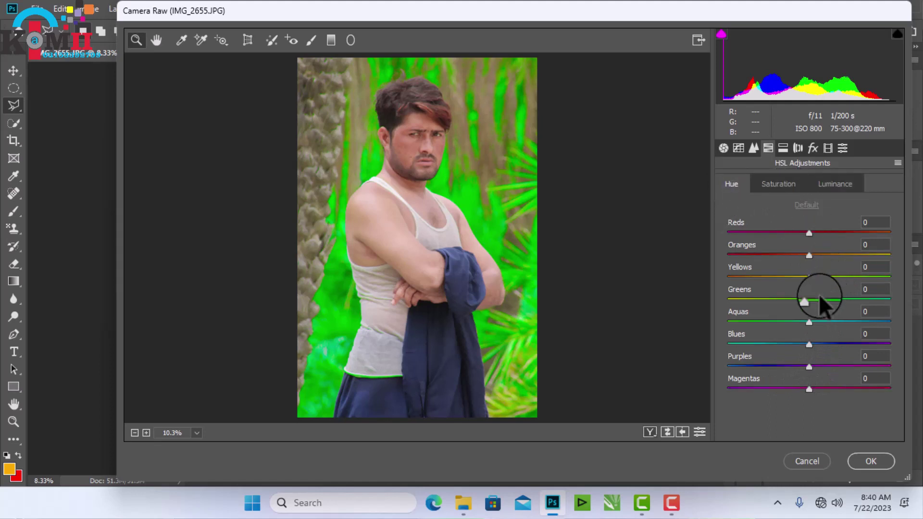
{"action": "mouse_move", "coordinate": [811, 277]}
{"action": "left_mouse_down"}
{"action": "mouse_move", "coordinate": [861, 279]}
{"action": "mouse_move", "coordinate": [835, 276]}
{"action": "left_mouse_up"}
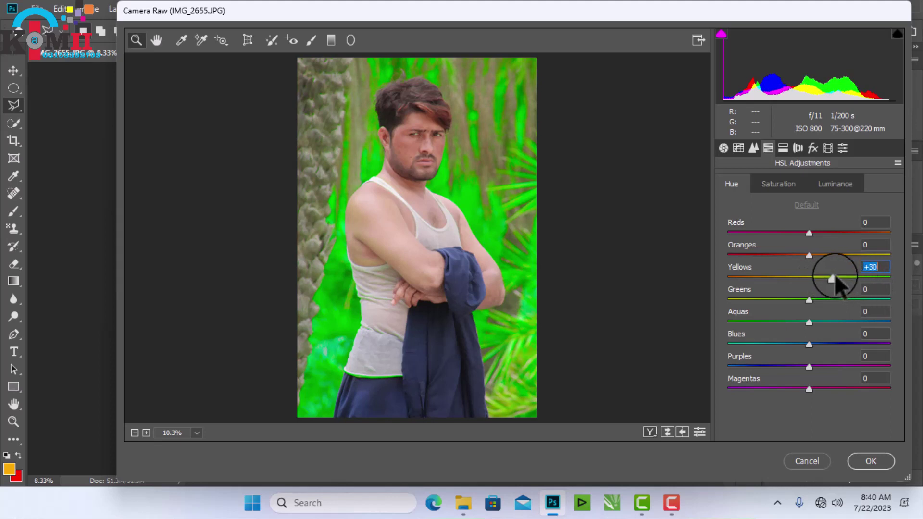
{"action": "mouse_move", "coordinate": [838, 297]}
{"action": "left_mouse_down"}
{"action": "mouse_move", "coordinate": [866, 302]}
{"action": "mouse_move", "coordinate": [810, 304]}
{"action": "left_mouse_up"}
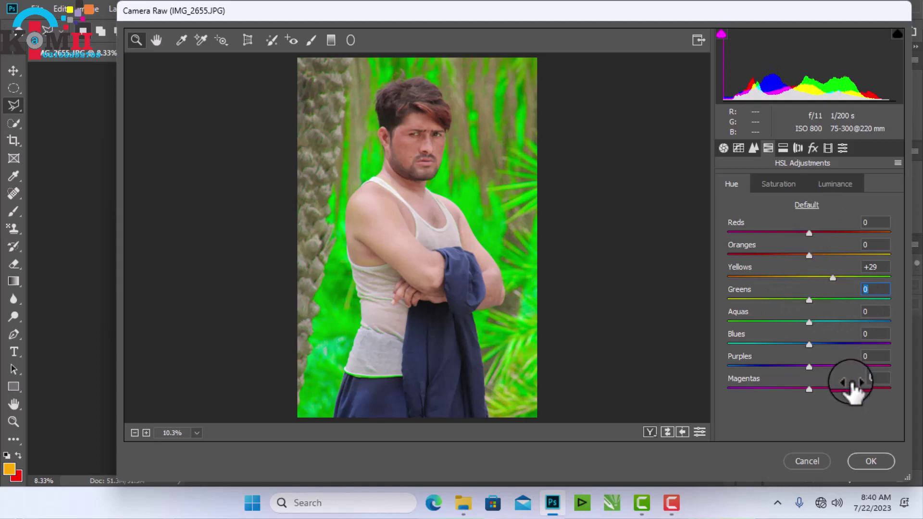
{"action": "left_click", "coordinate": [872, 461]}
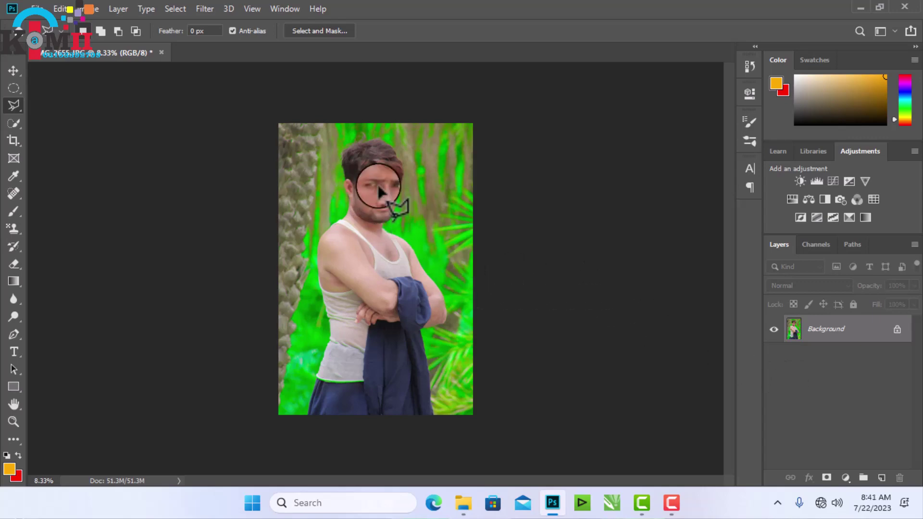
- Zoom in to inspect the man's facial skin, zoom back out, and show the Filter menu
{"action": "scroll", "coordinate": [405, 227], "scroll_direction": "up", "scroll_amount": 5}
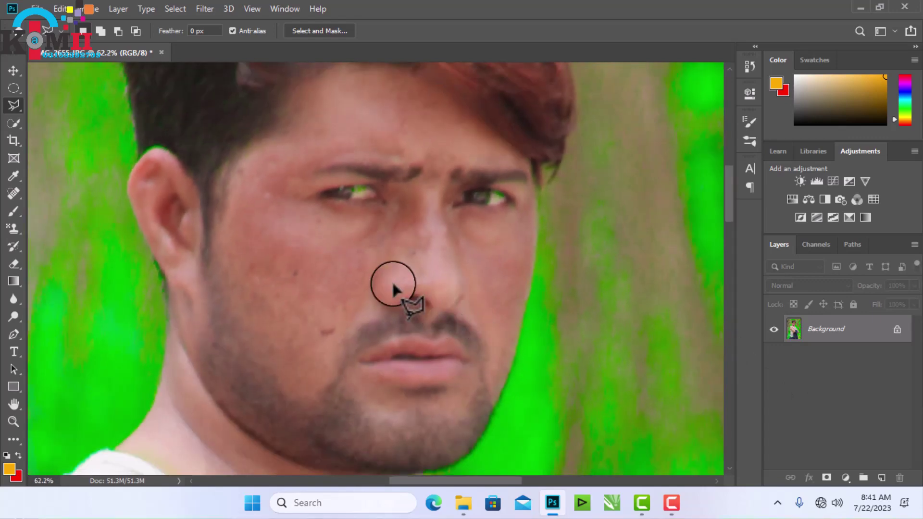
{"action": "left_click_drag", "start_coordinate": [396, 282], "coordinate": [492, 297]}
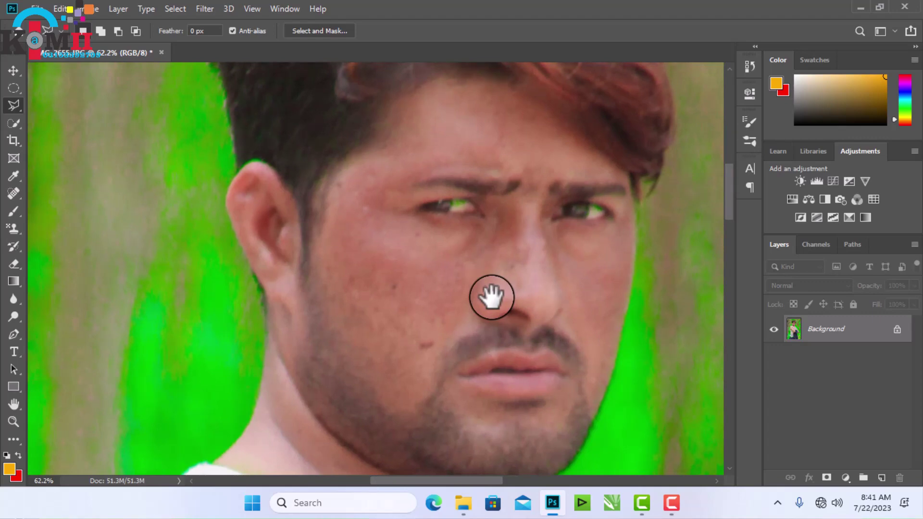
{"action": "left_click_drag", "start_coordinate": [486, 295], "coordinate": [470, 290]}
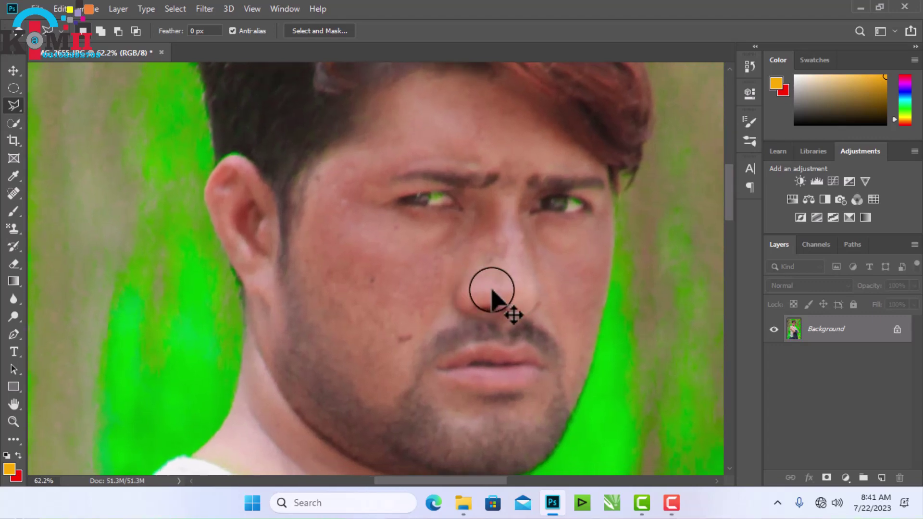
{"action": "scroll", "coordinate": [478, 291], "scroll_direction": "down", "scroll_amount": 2}
{"action": "scroll", "coordinate": [471, 287], "scroll_direction": "down", "scroll_amount": 2}
{"action": "scroll", "coordinate": [465, 283], "scroll_direction": "down", "scroll_amount": 1}
{"action": "scroll", "coordinate": [466, 283], "scroll_direction": "down", "scroll_amount": 1}
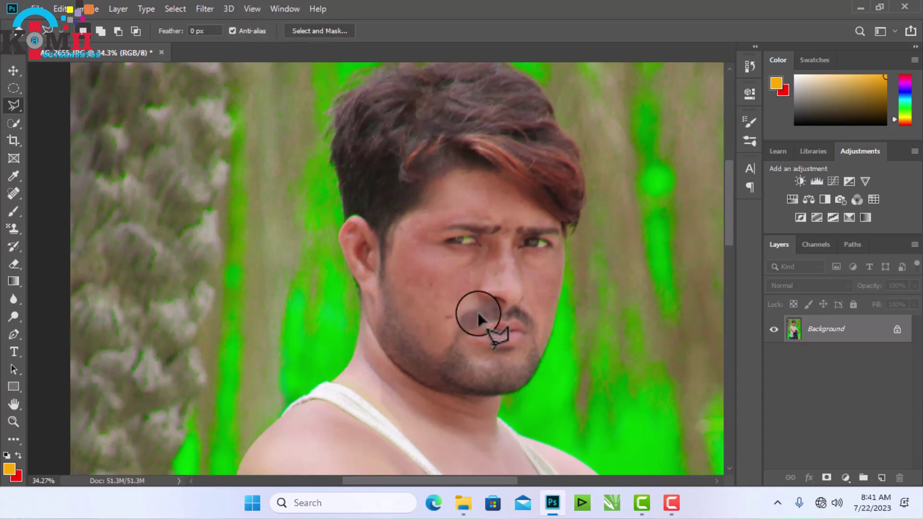
{"action": "left_click", "coordinate": [205, 9]}
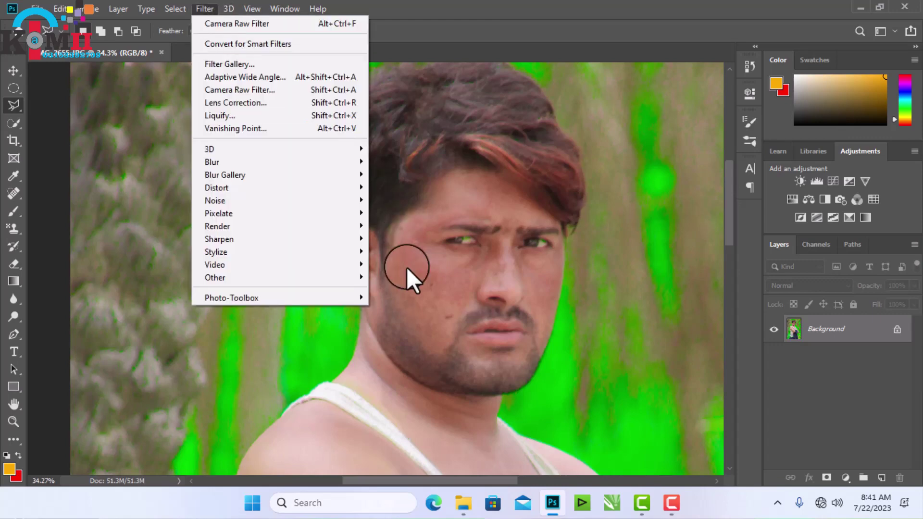
{"action": "mouse_move", "coordinate": [278, 297]}
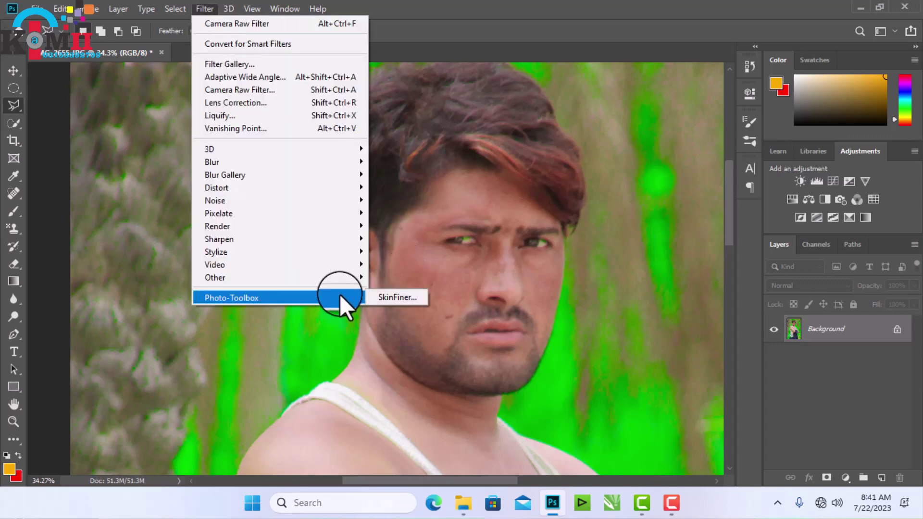
- Run SkinFiner and preview the face and forehead at 1:1 with the default preset
{"action": "left_click", "coordinate": [399, 295]}
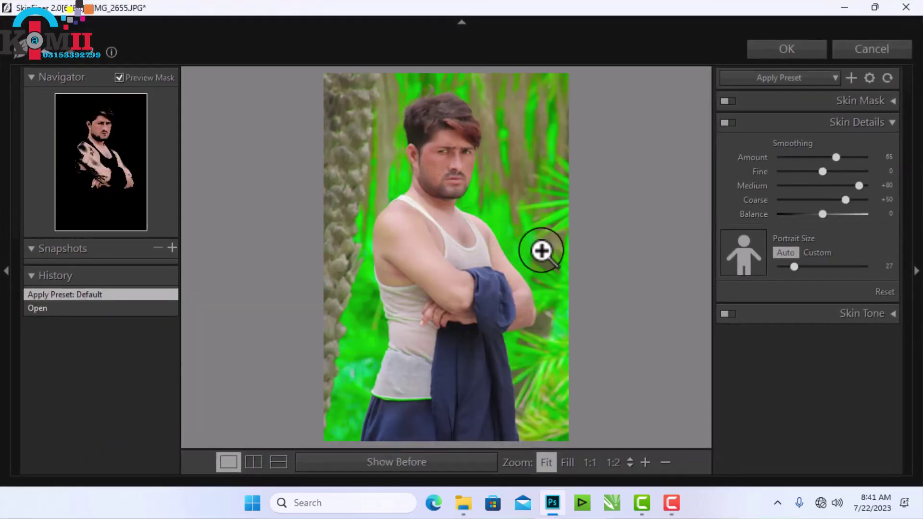
{"action": "left_click", "coordinate": [441, 155]}
{"action": "left_click", "coordinate": [668, 462]}
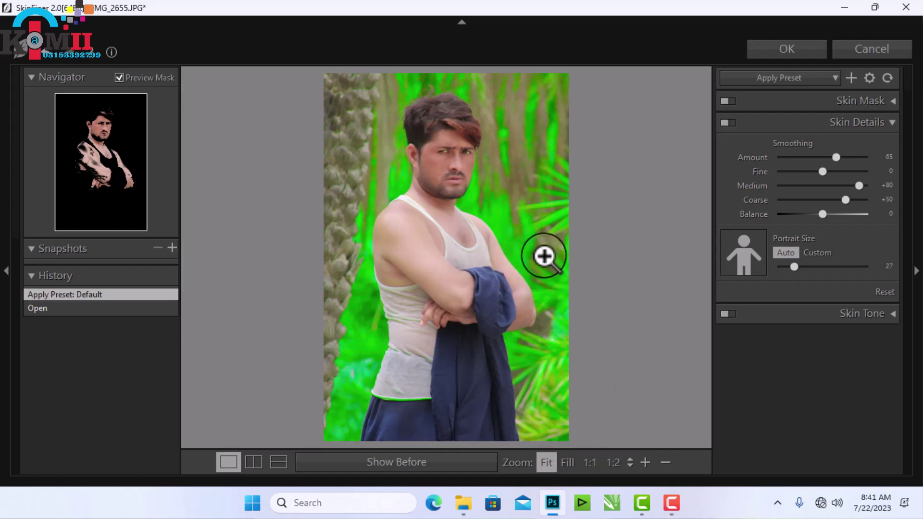
{"action": "left_click", "coordinate": [430, 142]}
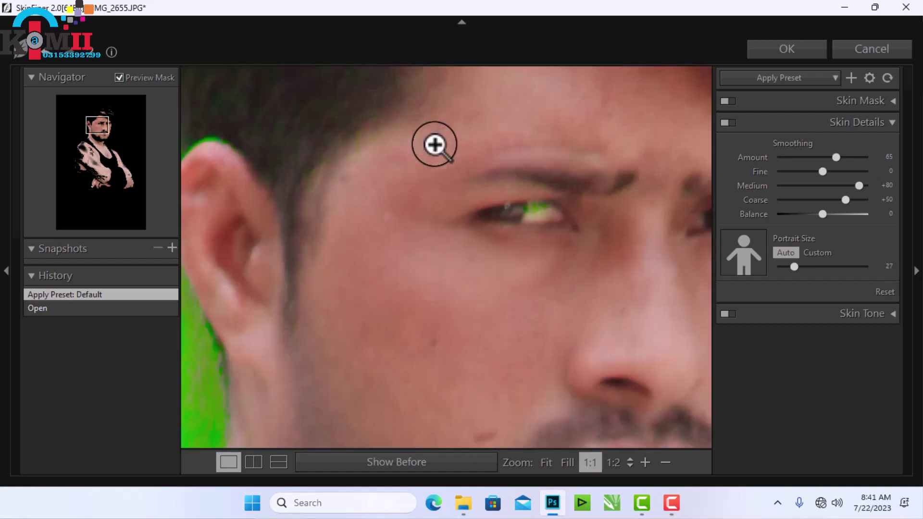
{"action": "left_click", "coordinate": [666, 461]}
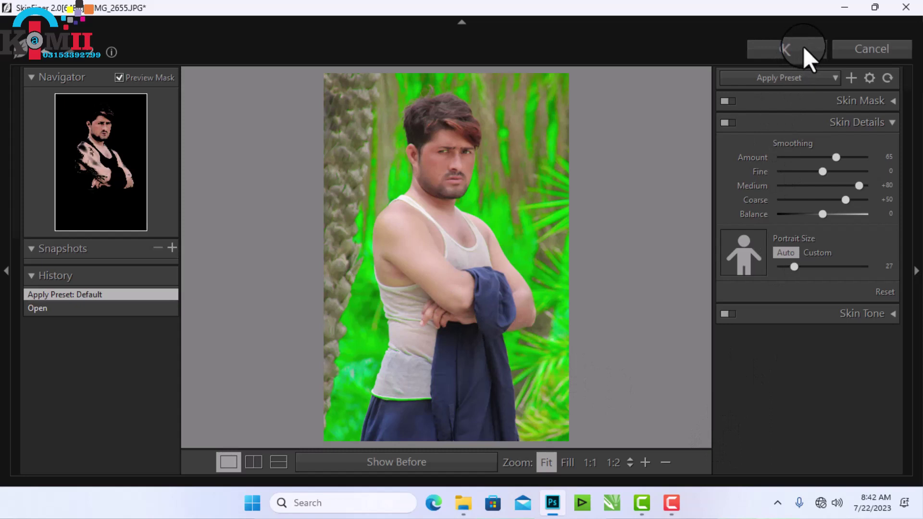
- Check the shoulder, strap and chin close up, then accept the Amount 65 smoothing
{"action": "left_click", "coordinate": [509, 239]}
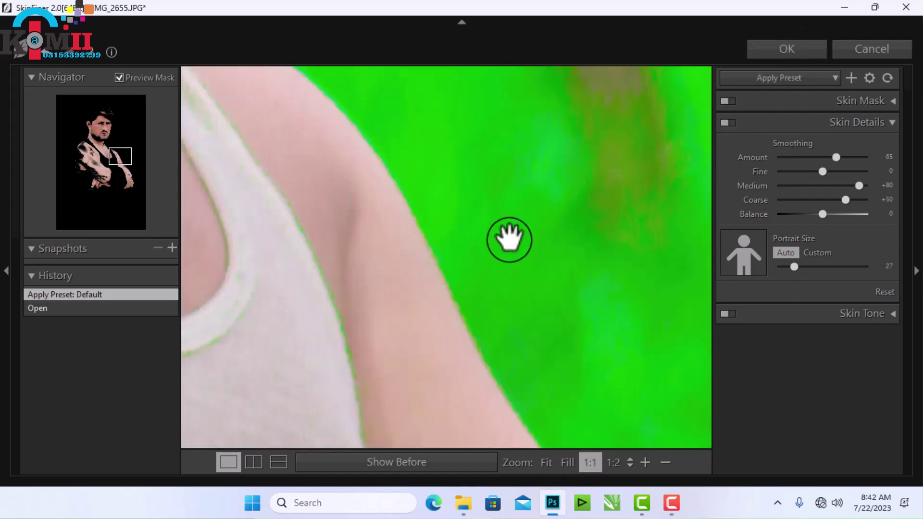
{"action": "left_click_drag", "start_coordinate": [383, 206], "coordinate": [501, 224]}
{"action": "mouse_move", "coordinate": [414, 258]}
{"action": "left_mouse_down"}
{"action": "mouse_move", "coordinate": [427, 209]}
{"action": "mouse_move", "coordinate": [463, 286]}
{"action": "left_mouse_up"}
{"action": "mouse_move", "coordinate": [450, 224]}
{"action": "left_mouse_down"}
{"action": "mouse_move", "coordinate": [511, 402]}
{"action": "mouse_move", "coordinate": [449, 269]}
{"action": "mouse_move", "coordinate": [529, 447]}
{"action": "left_mouse_up"}
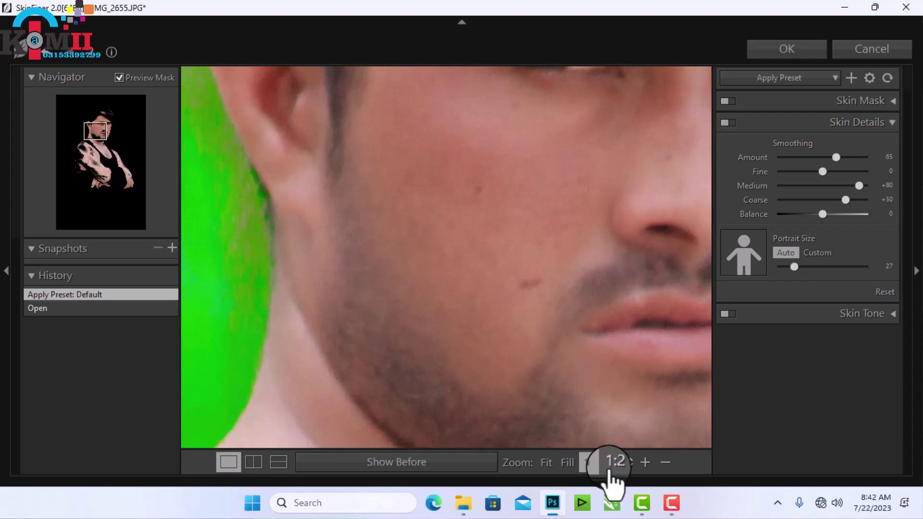
{"action": "left_click", "coordinate": [664, 462]}
{"action": "left_click", "coordinate": [784, 53]}
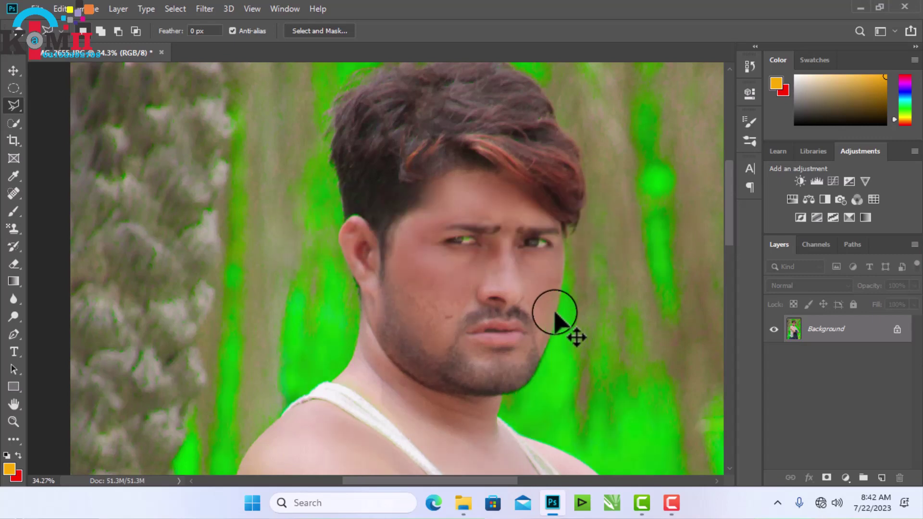
{"action": "scroll", "coordinate": [488, 306], "scroll_direction": "down", "scroll_amount": 5}
{"action": "scroll", "coordinate": [488, 306], "scroll_direction": "down", "scroll_amount": 1}
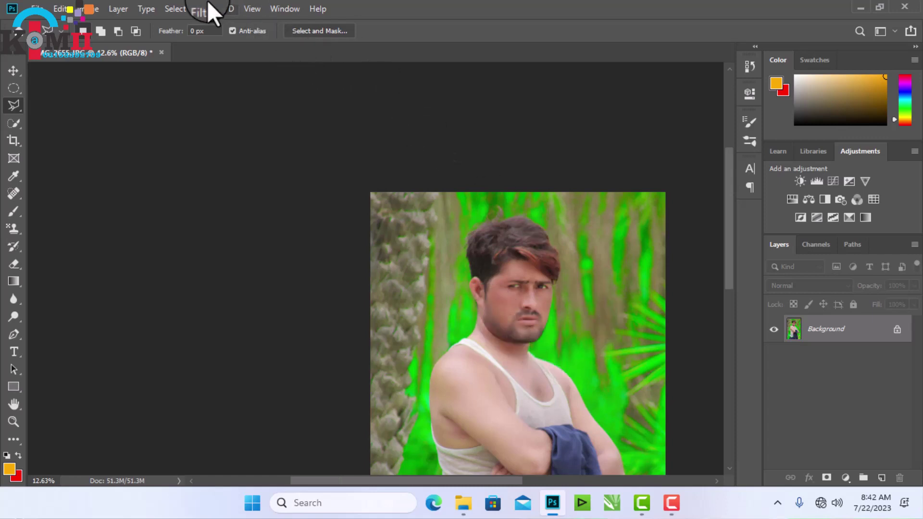
- Copy the man to his own layer via Select Subject, hide the Background, then start Camera Raw
{"action": "left_click", "coordinate": [176, 9]}
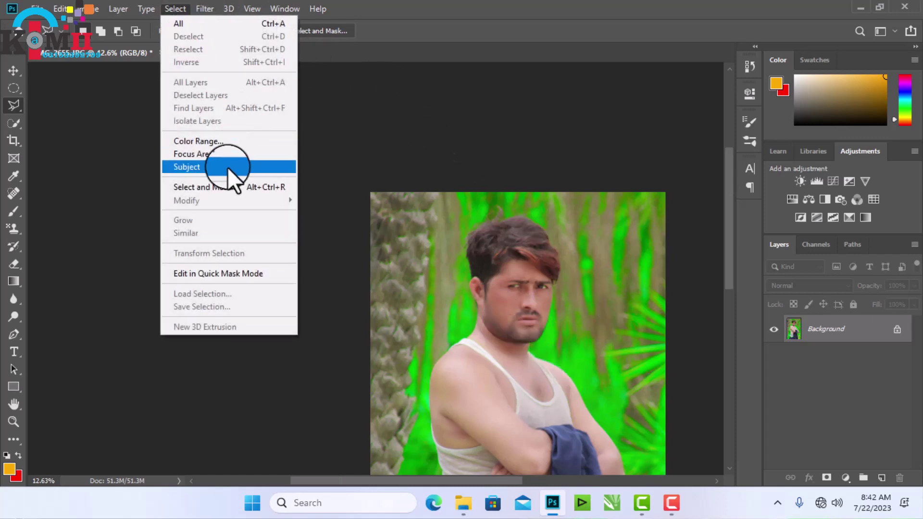
{"action": "left_click", "coordinate": [273, 167]}
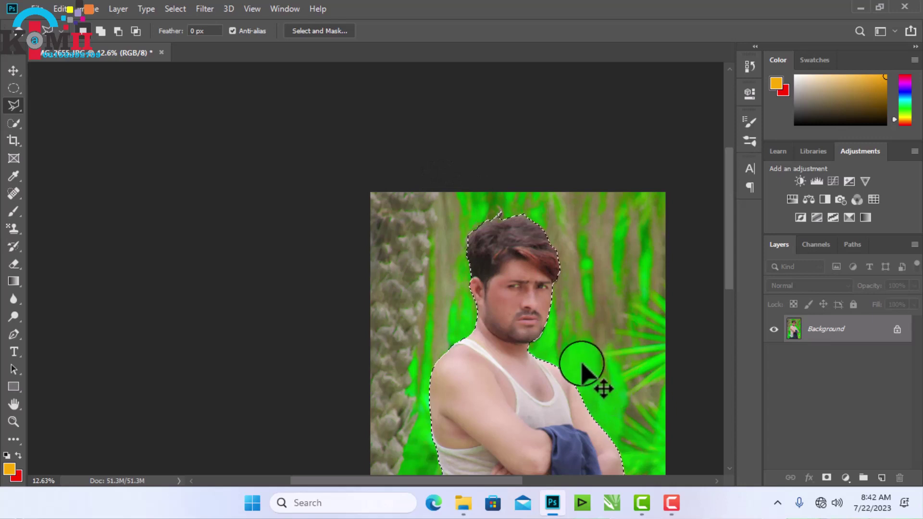
{"action": "key", "text": "ctrl+j"}
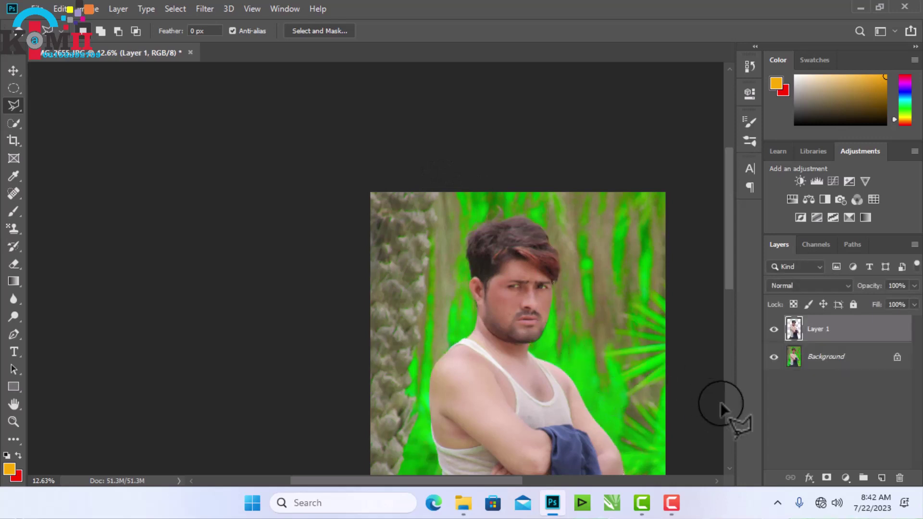
{"action": "left_click_drag", "start_coordinate": [726, 276], "coordinate": [728, 292]}
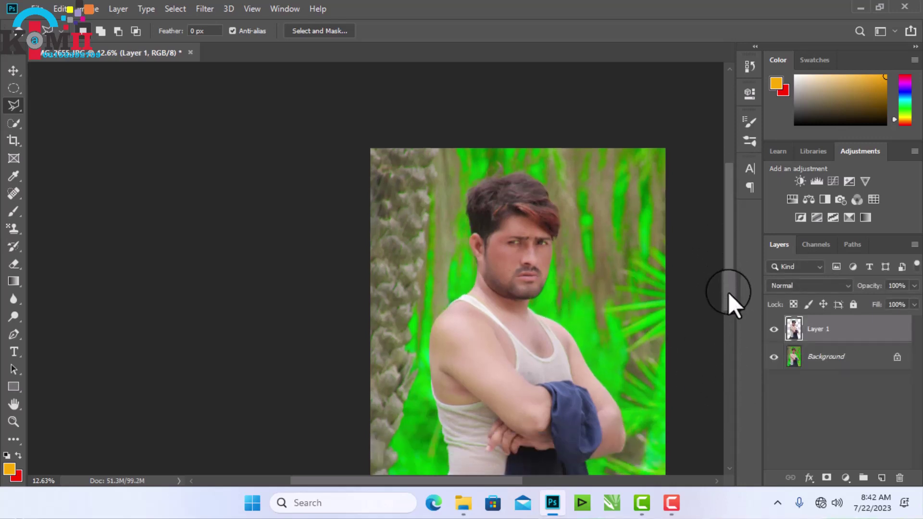
{"action": "left_click", "coordinate": [774, 357]}
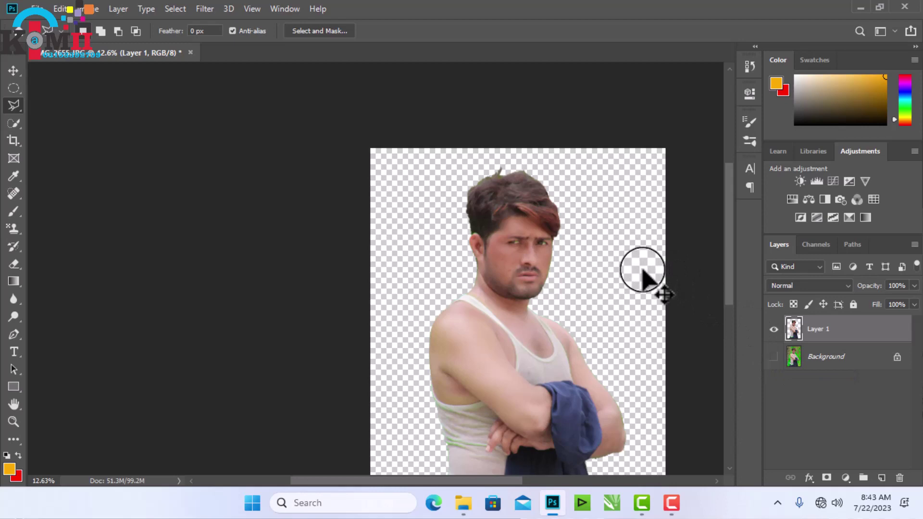
{"action": "key", "text": "ctrl+shift+a"}
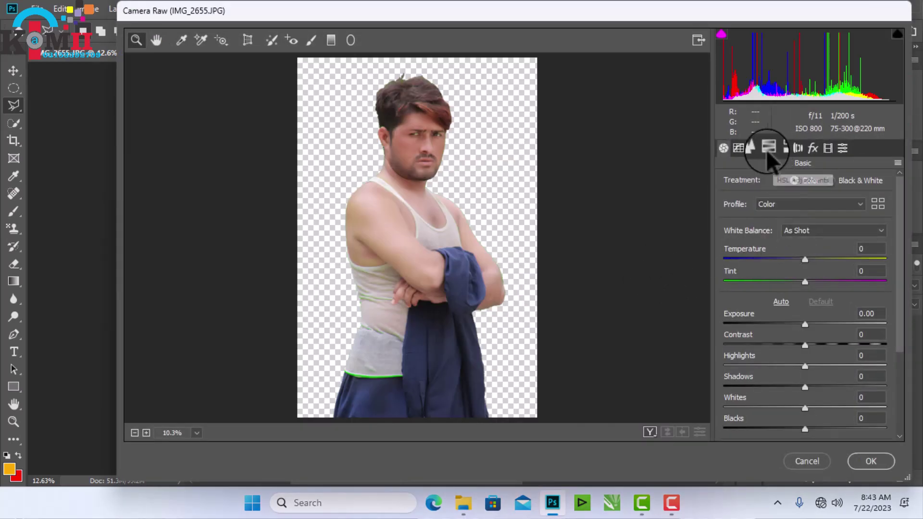
- Pull Greens and Yellows saturation far down in the HSL panel
{"action": "left_click", "coordinate": [769, 148]}
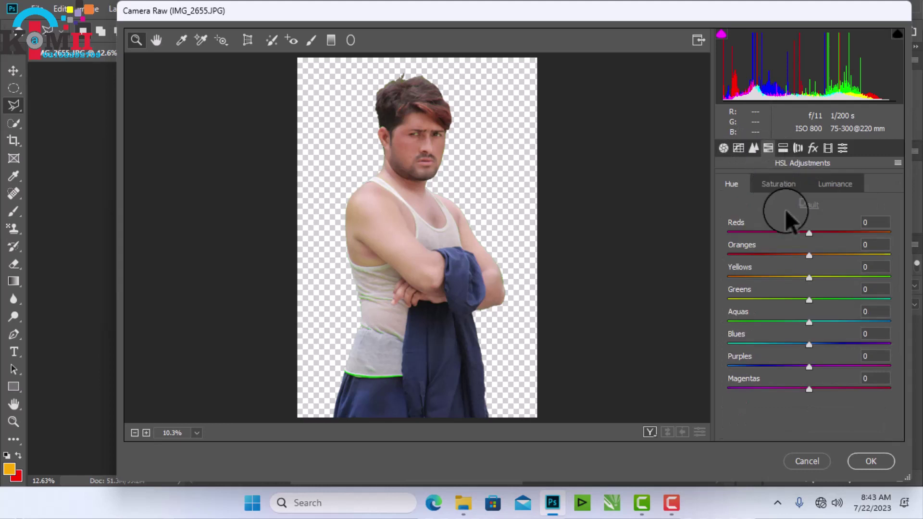
{"action": "left_click", "coordinate": [784, 182]}
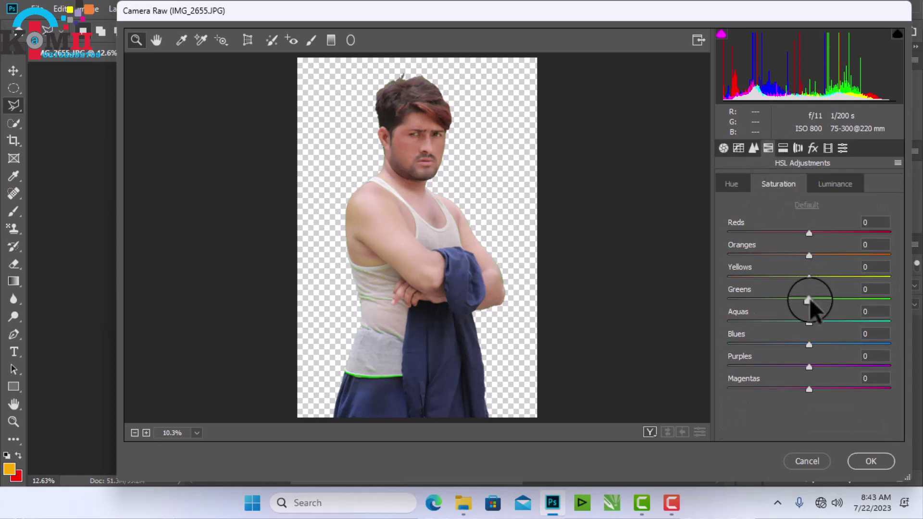
{"action": "left_click_drag", "start_coordinate": [810, 299], "coordinate": [711, 307]}
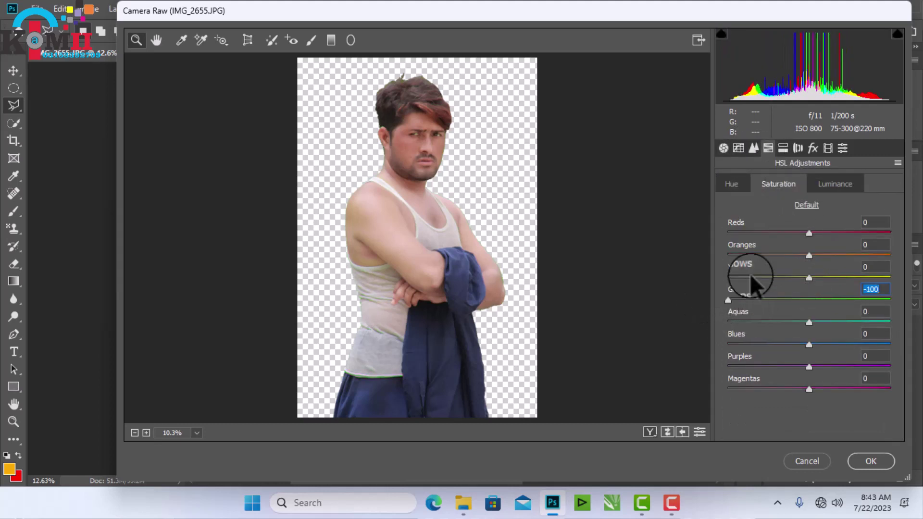
{"action": "left_click_drag", "start_coordinate": [809, 278], "coordinate": [728, 279]}
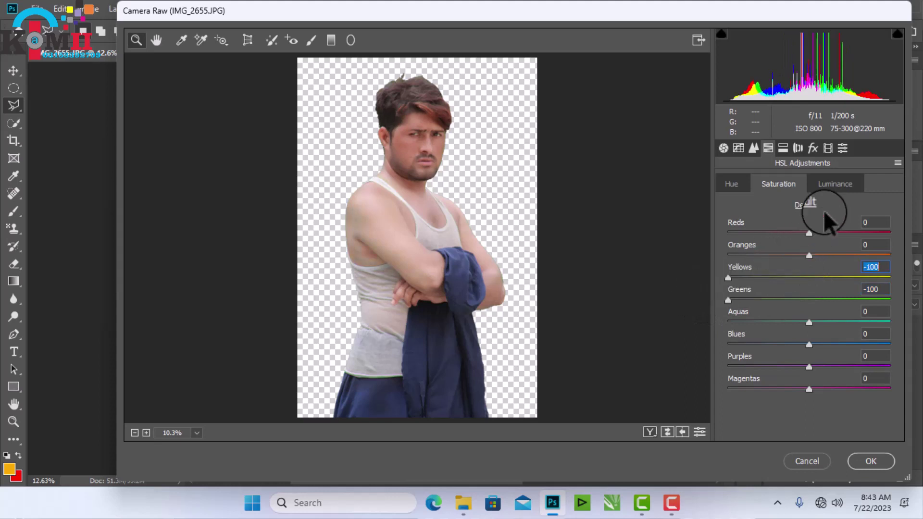
{"action": "left_click", "coordinate": [820, 187]}
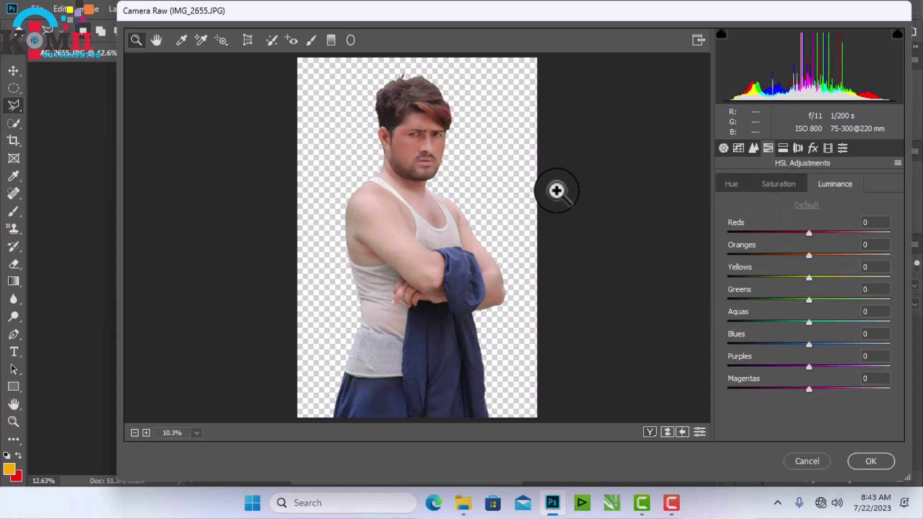
- Zoom the preview into the hair edge, eyes and face to check for green fringing
{"action": "left_click", "coordinate": [407, 129]}
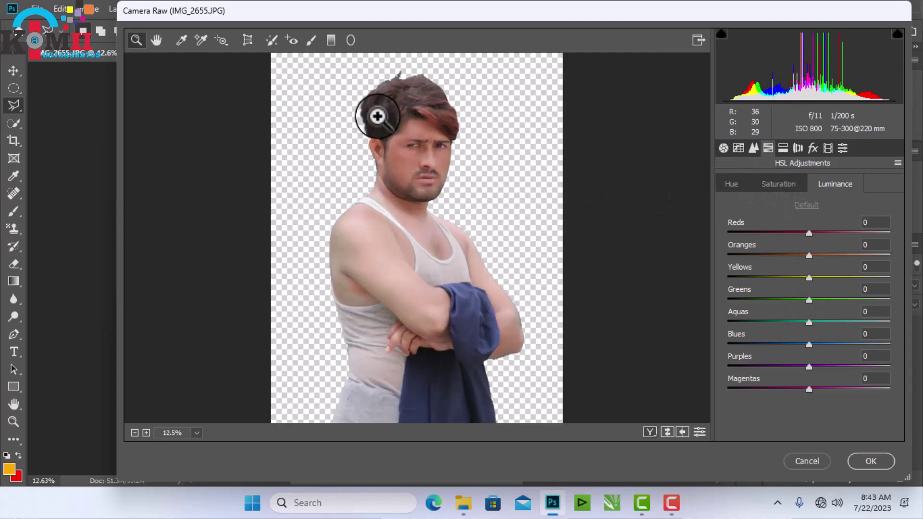
{"action": "left_click_drag", "start_coordinate": [406, 130], "coordinate": [456, 254]}
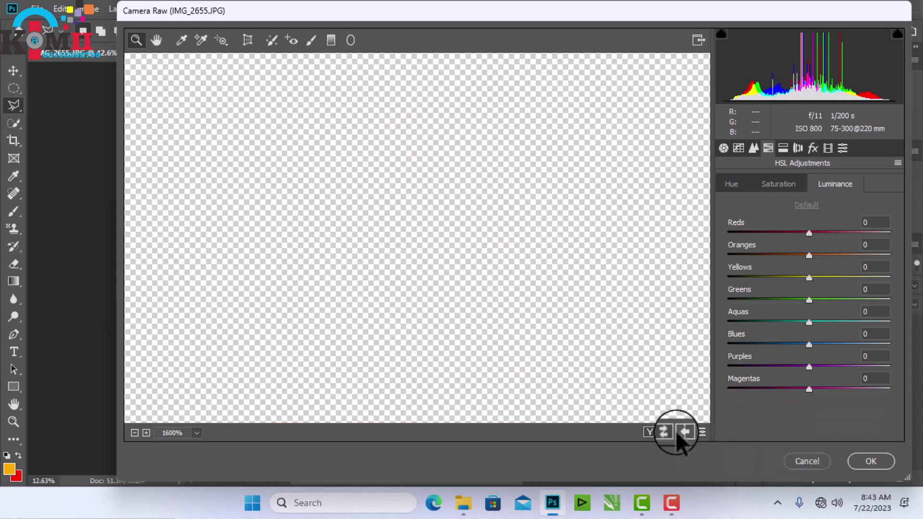
{"action": "left_click", "coordinate": [135, 435]}
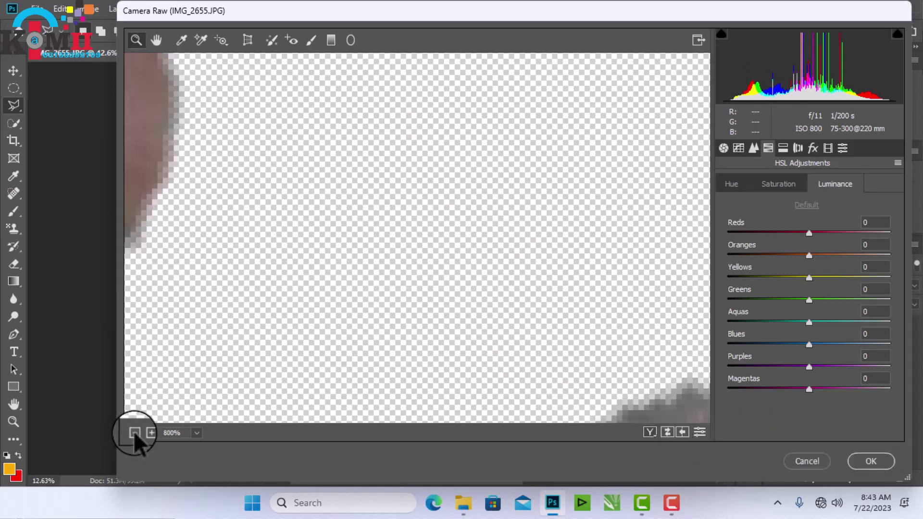
{"action": "left_click", "coordinate": [135, 434]}
{"action": "left_click", "coordinate": [135, 434]}
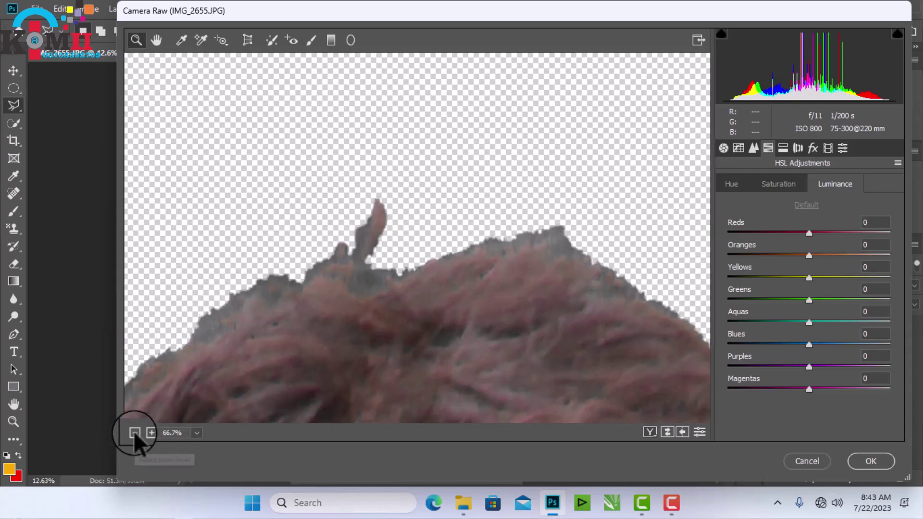
{"action": "left_click", "coordinate": [135, 435]}
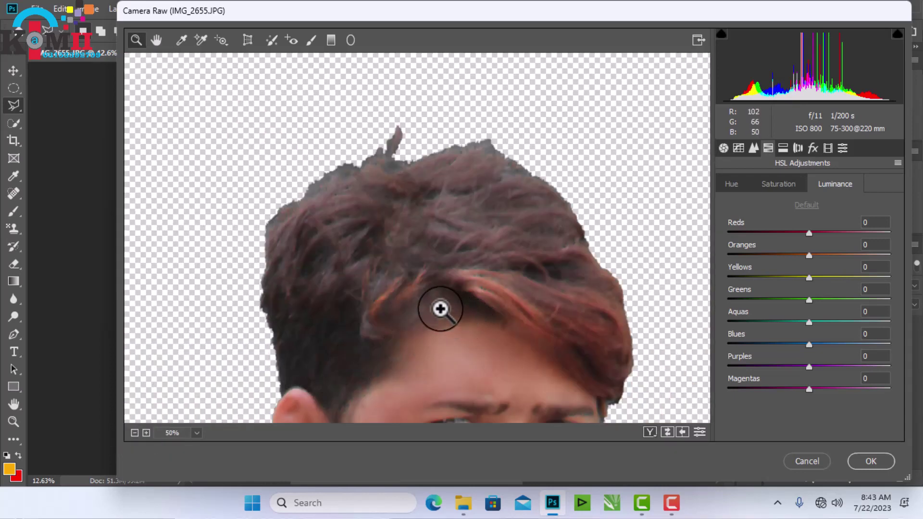
{"action": "left_click", "coordinate": [438, 307]}
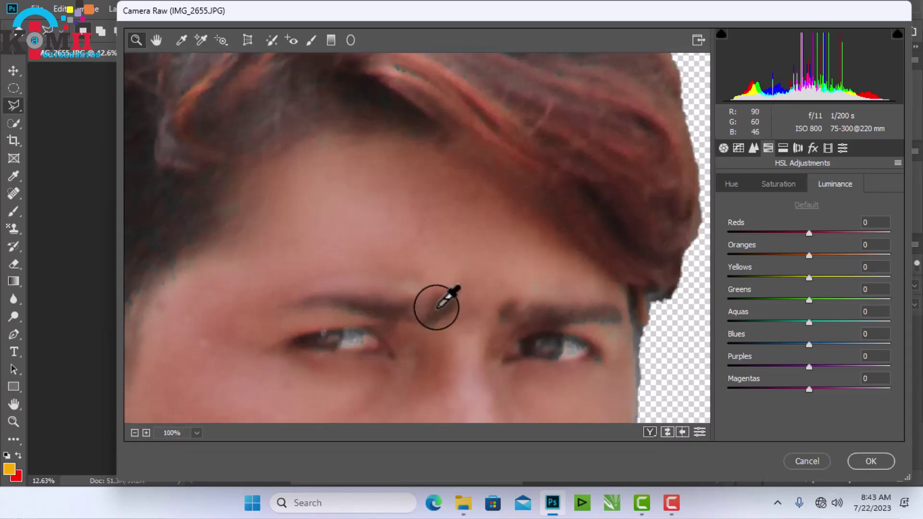
{"action": "left_click", "coordinate": [436, 308], "text": "alt"}
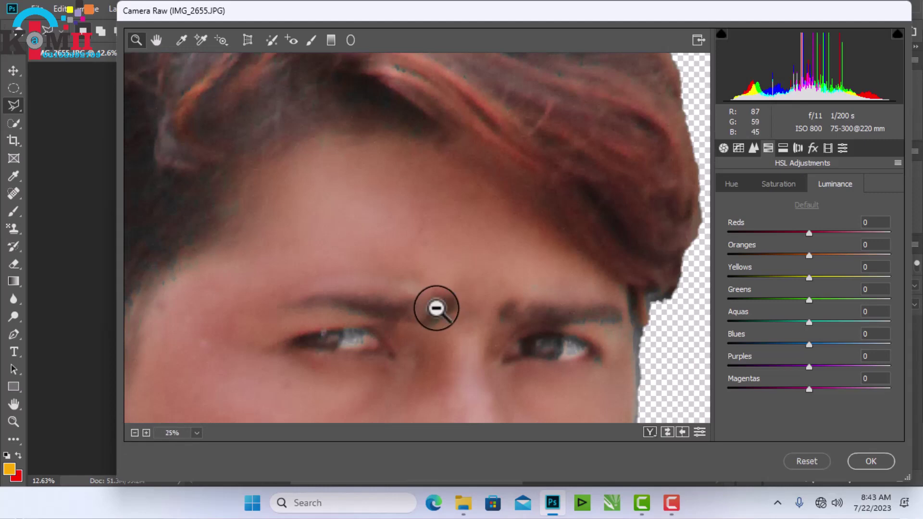
{"action": "left_click", "coordinate": [437, 308], "text": "alt"}
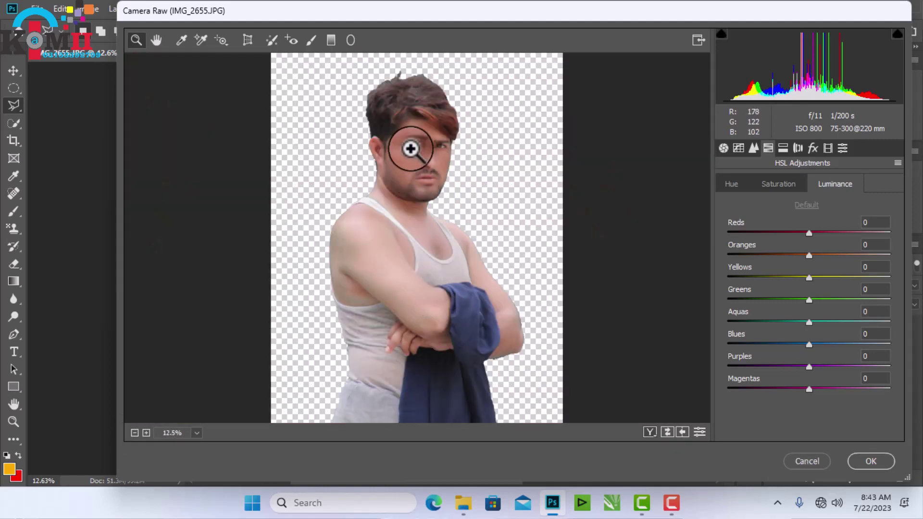
{"action": "left_click_drag", "start_coordinate": [370, 119], "coordinate": [479, 187]}
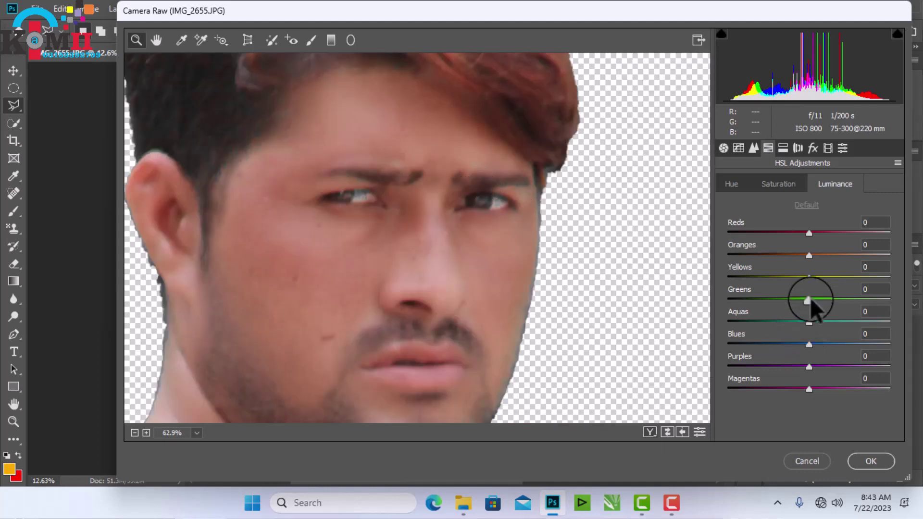
- Settle on Yellows -69 and Greens -27 saturation and apply the adjustment
{"action": "mouse_move", "coordinate": [808, 300]}
{"action": "left_mouse_down"}
{"action": "mouse_move", "coordinate": [876, 307]}
{"action": "mouse_move", "coordinate": [717, 303]}
{"action": "mouse_move", "coordinate": [753, 301]}
{"action": "left_mouse_up"}
{"action": "left_click", "coordinate": [776, 184]}
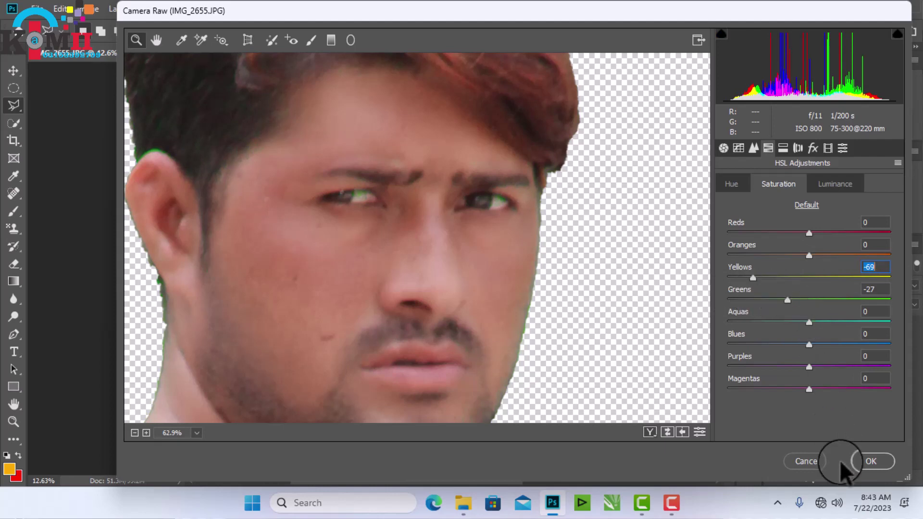
{"action": "left_click", "coordinate": [871, 461]}
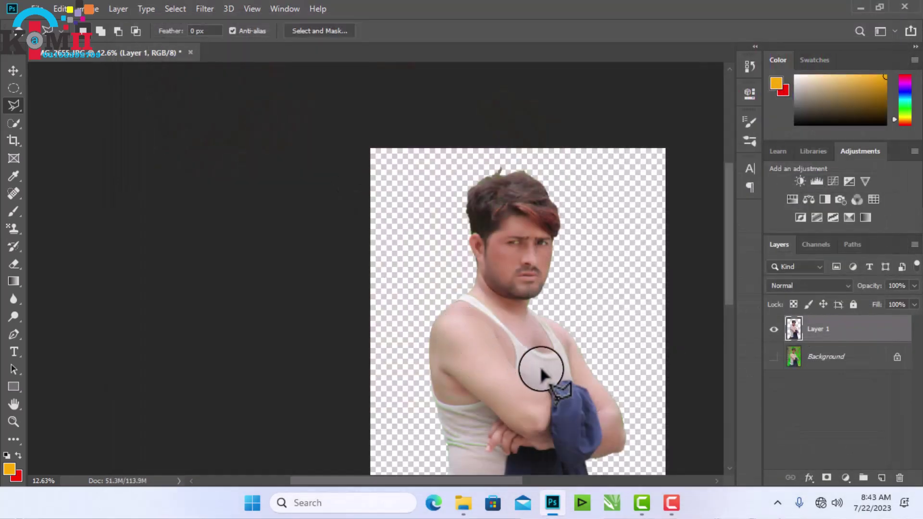
- Make the green palm Background layer visible again and switch to the Spot Healing Brush
{"action": "left_click", "coordinate": [774, 356]}
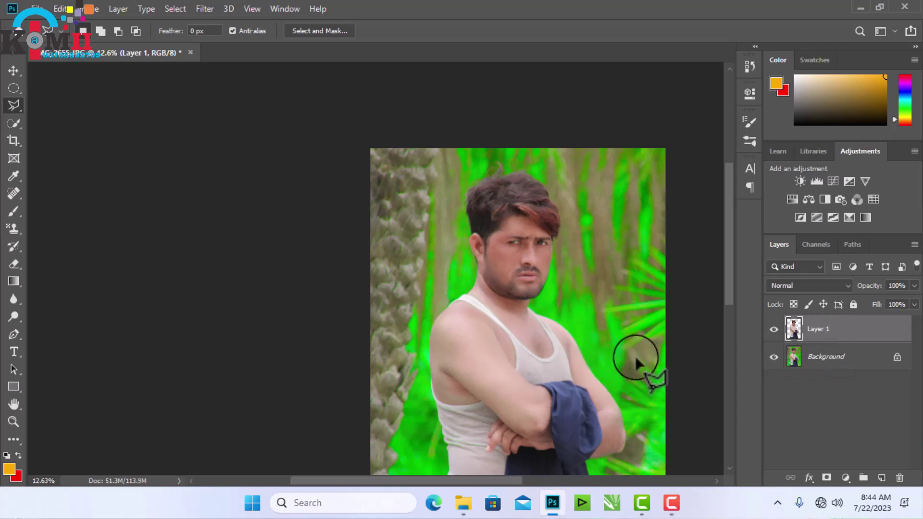
{"action": "scroll", "coordinate": [637, 356], "scroll_direction": "down", "scroll_amount": 2}
{"action": "scroll", "coordinate": [638, 361], "scroll_direction": "down", "scroll_amount": 2}
{"action": "scroll", "coordinate": [639, 361], "scroll_direction": "down", "scroll_amount": 5}
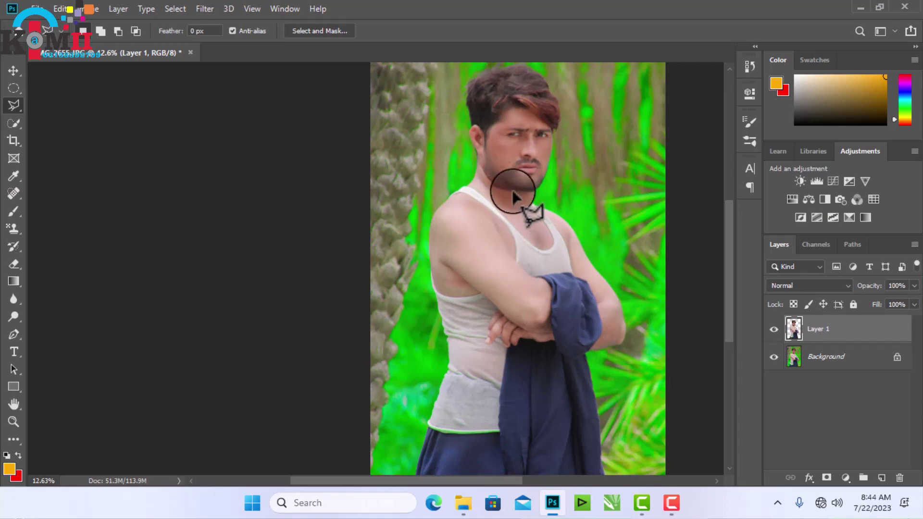
{"action": "left_click", "coordinate": [13, 193]}
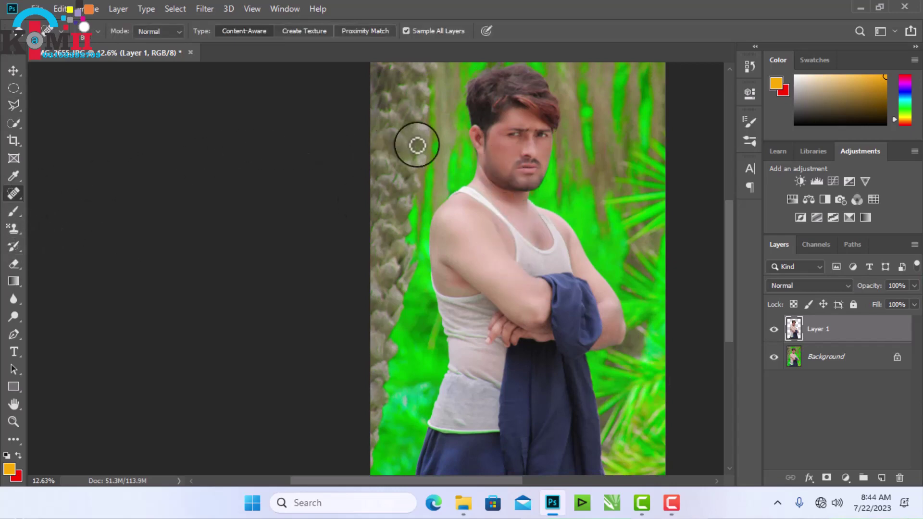
{"action": "scroll", "coordinate": [521, 150], "scroll_direction": "up", "scroll_amount": 6}
{"action": "scroll", "coordinate": [583, 237], "scroll_direction": "up", "scroll_amount": 3}
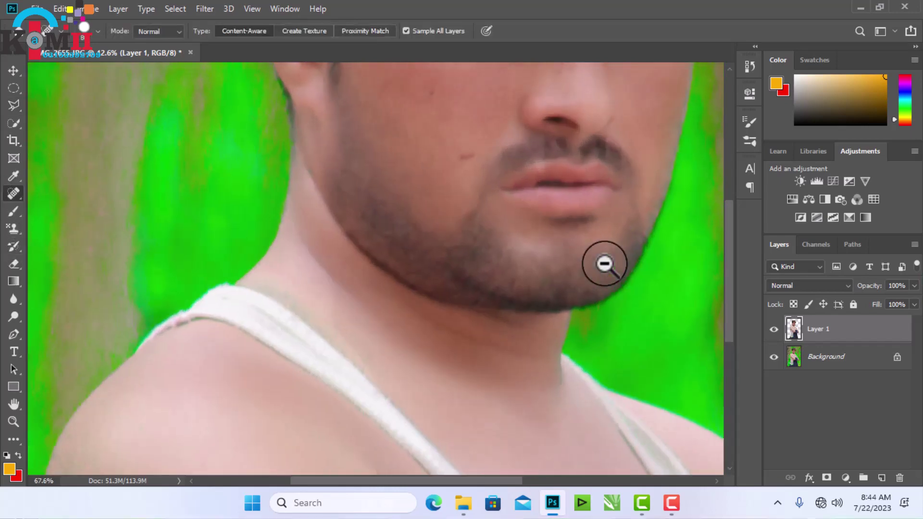
- Heal the blemishes on both cheeks, near the eye and beside the mouth
{"action": "left_click", "coordinate": [466, 159]}
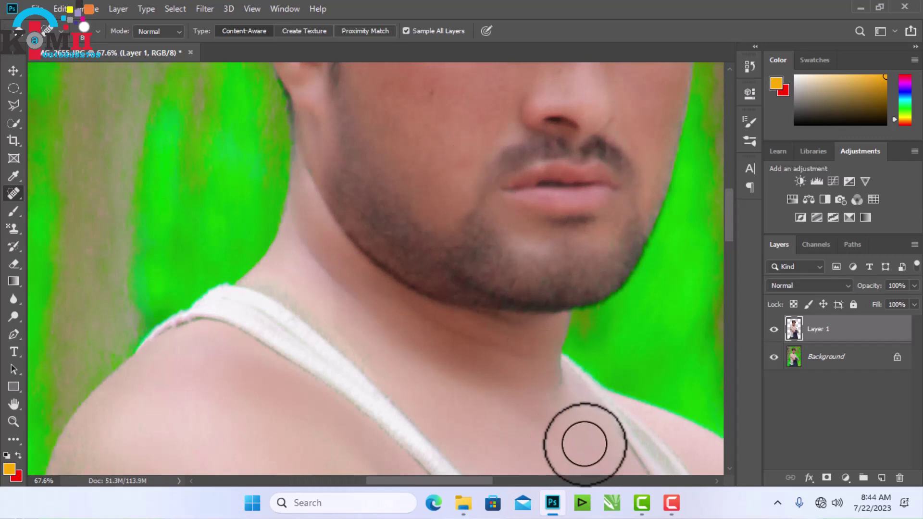
{"action": "left_click_drag", "start_coordinate": [556, 225], "coordinate": [571, 322]}
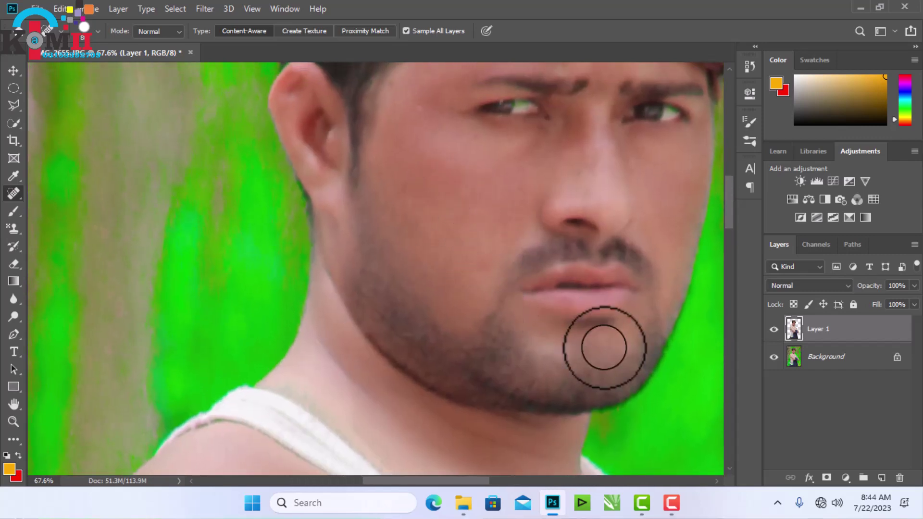
{"action": "left_click", "coordinate": [420, 103]}
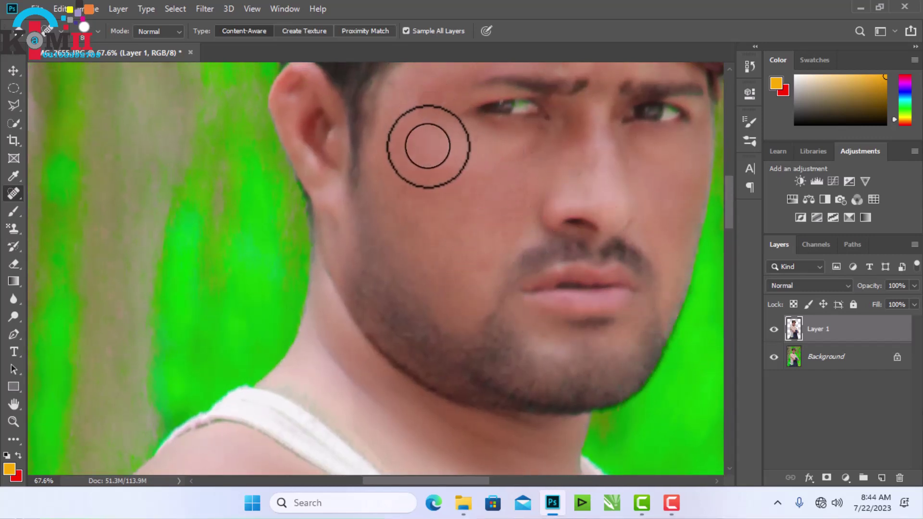
{"action": "left_click", "coordinate": [429, 143]}
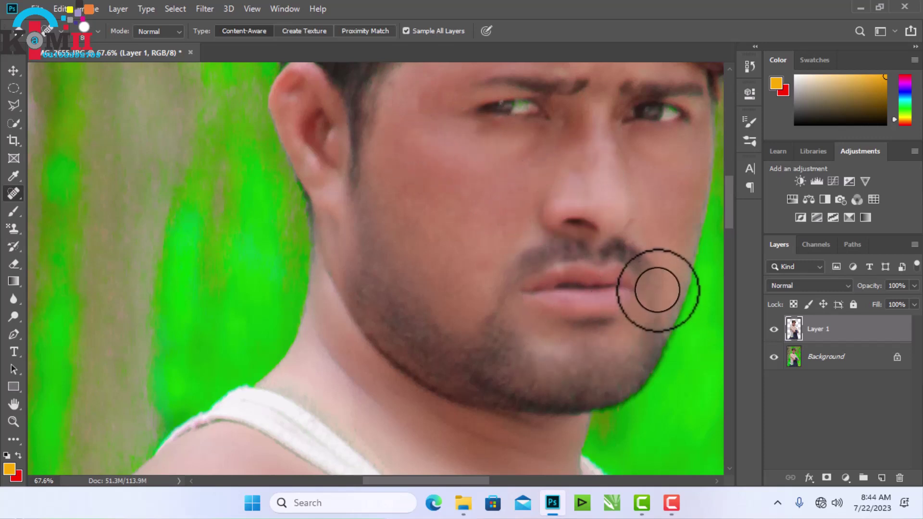
{"action": "left_click", "coordinate": [654, 195]}
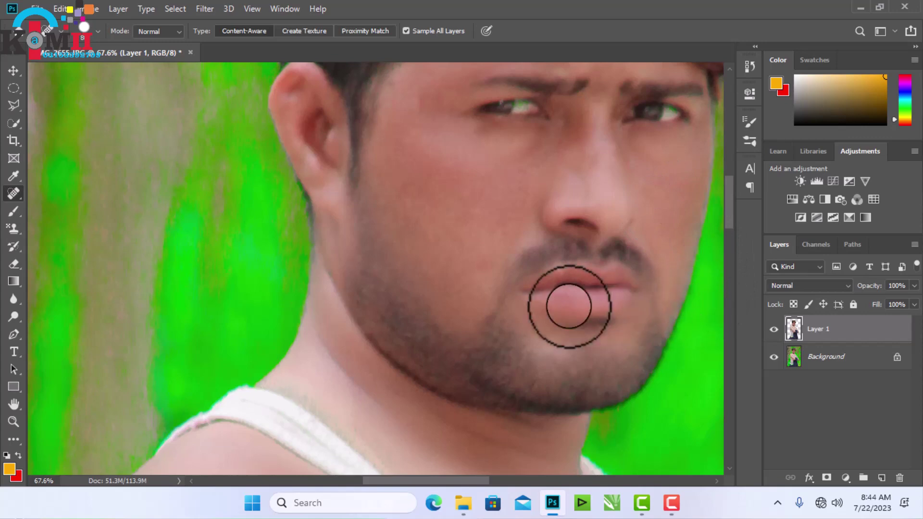
{"action": "left_click", "coordinate": [488, 266]}
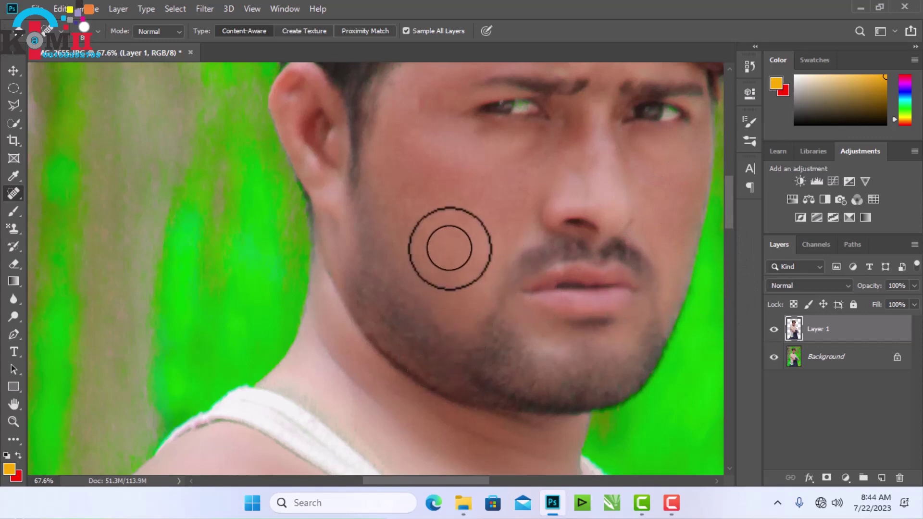
{"action": "left_click", "coordinate": [443, 233]}
- Heal a forehead spot and the temple skin beside the ear, then pan down to the torso
{"action": "scroll", "coordinate": [555, 342], "scroll_direction": "down", "scroll_amount": 5}
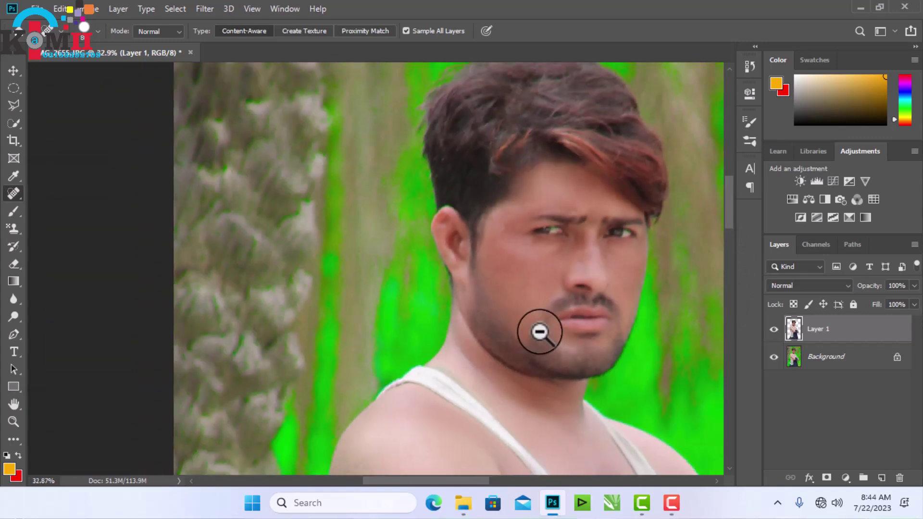
{"action": "scroll", "coordinate": [668, 367], "scroll_direction": "up", "scroll_amount": 3}
{"action": "scroll", "coordinate": [667, 368], "scroll_direction": "up", "scroll_amount": 1}
{"action": "left_click_drag", "start_coordinate": [656, 313], "coordinate": [619, 459]}
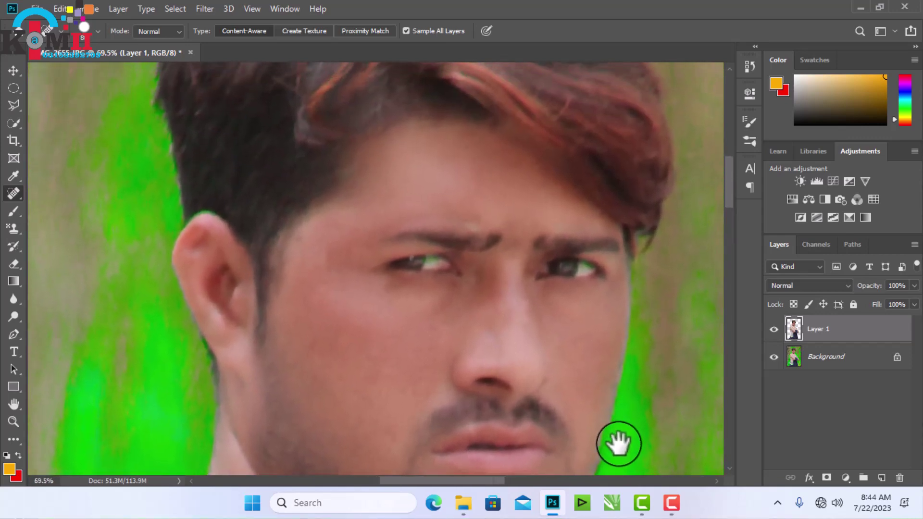
{"action": "left_click", "coordinate": [488, 222]}
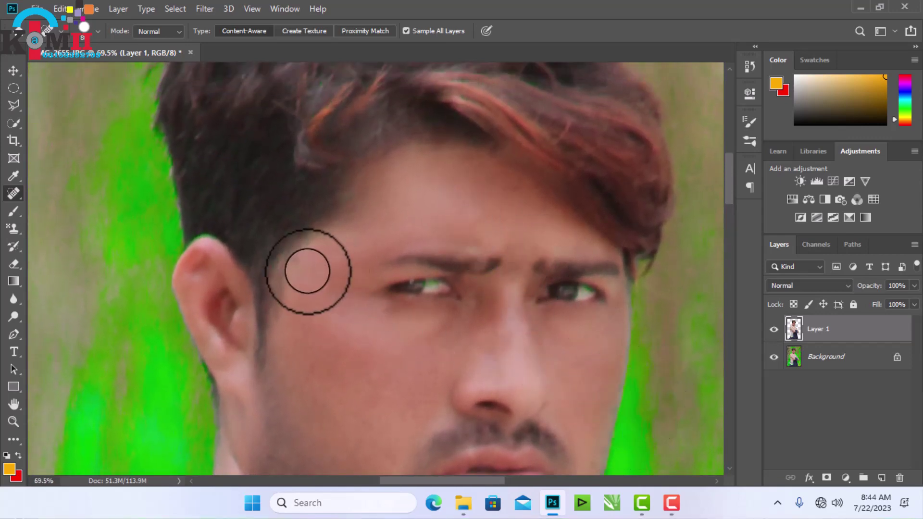
{"action": "left_click", "coordinate": [305, 266]}
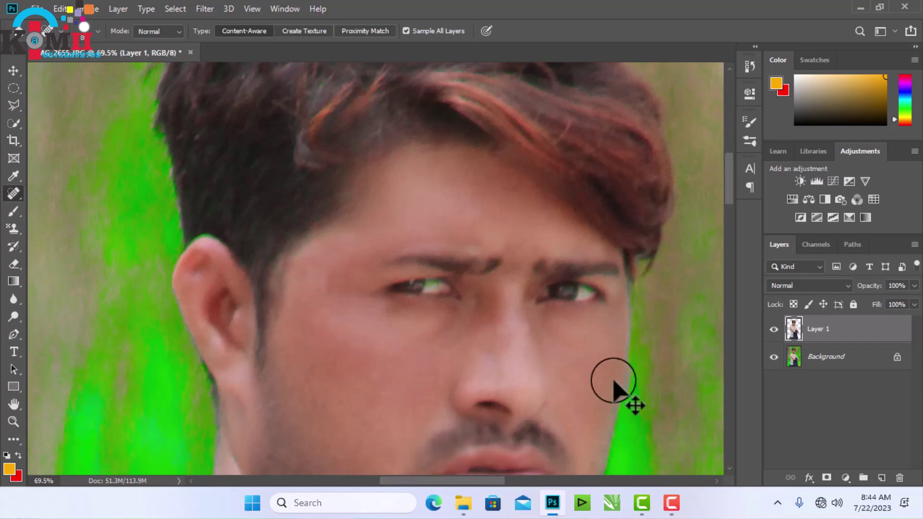
{"action": "scroll", "coordinate": [614, 381], "scroll_direction": "down", "scroll_amount": 5}
{"action": "left_click_drag", "start_coordinate": [619, 413], "coordinate": [521, 237]}
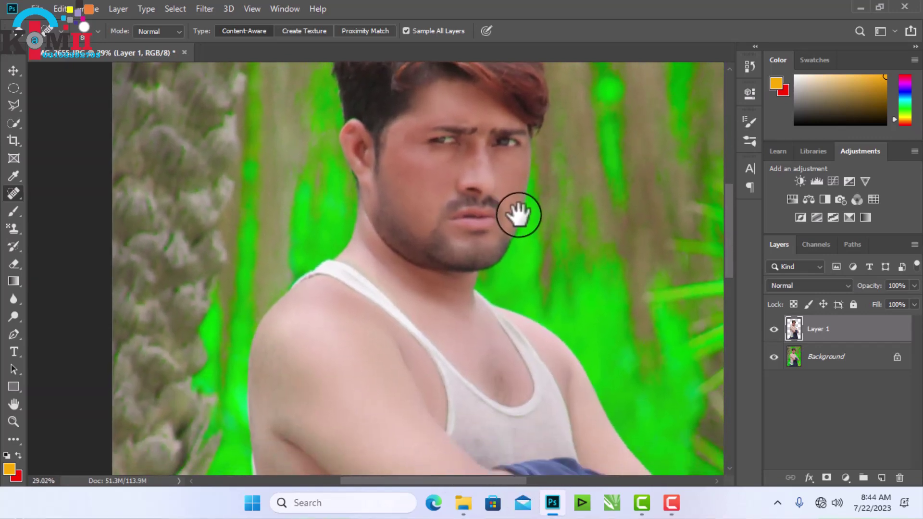
{"action": "scroll", "coordinate": [552, 340], "scroll_direction": "down", "scroll_amount": 3}
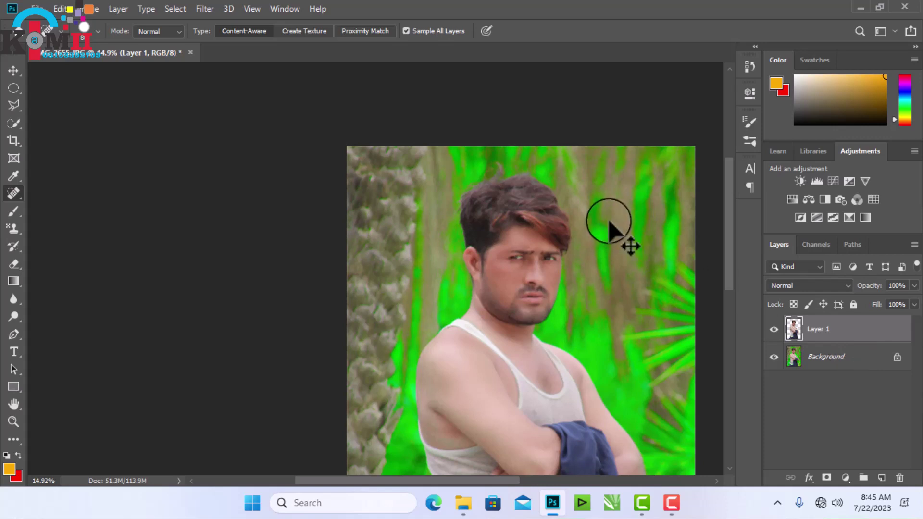
- Run Camera Raw on the Background layer and bring up the Presets menu's Load Settings option
{"action": "left_click", "coordinate": [830, 358]}
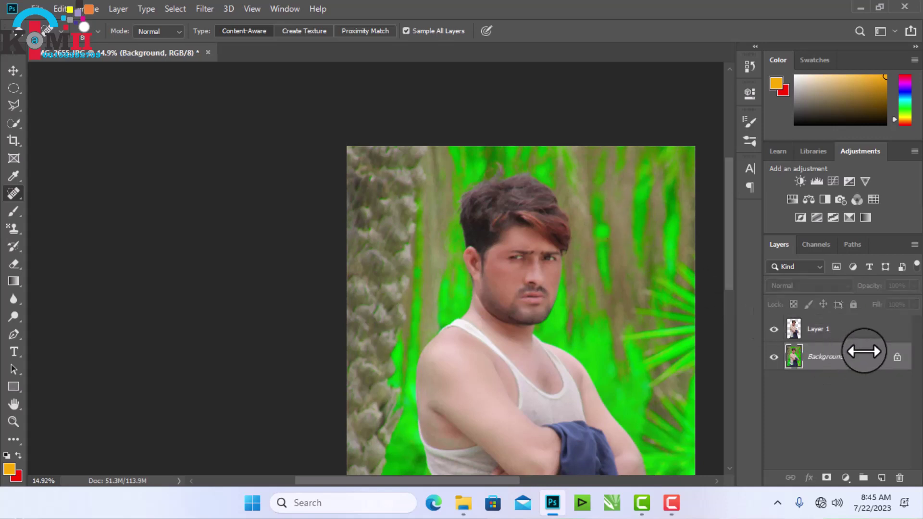
{"action": "key", "text": "ctrl+shift+a"}
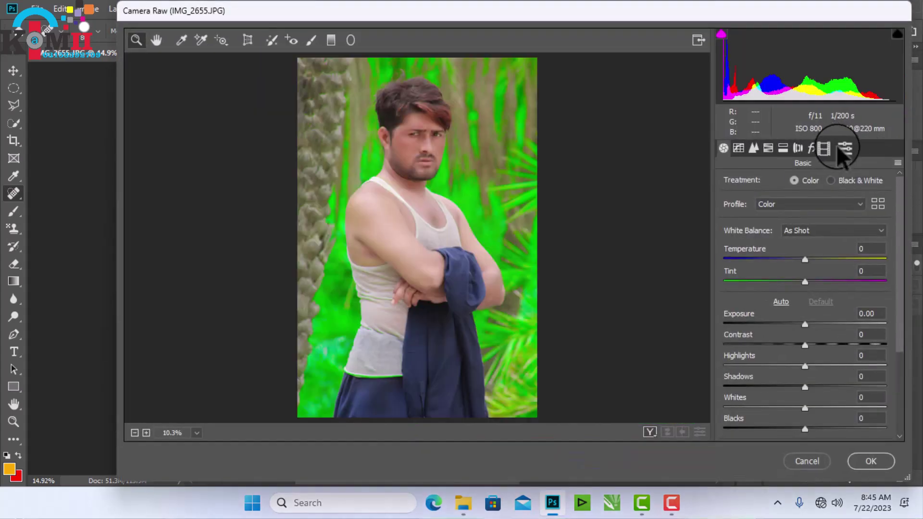
{"action": "left_click", "coordinate": [843, 148]}
{"action": "left_click", "coordinate": [828, 148]}
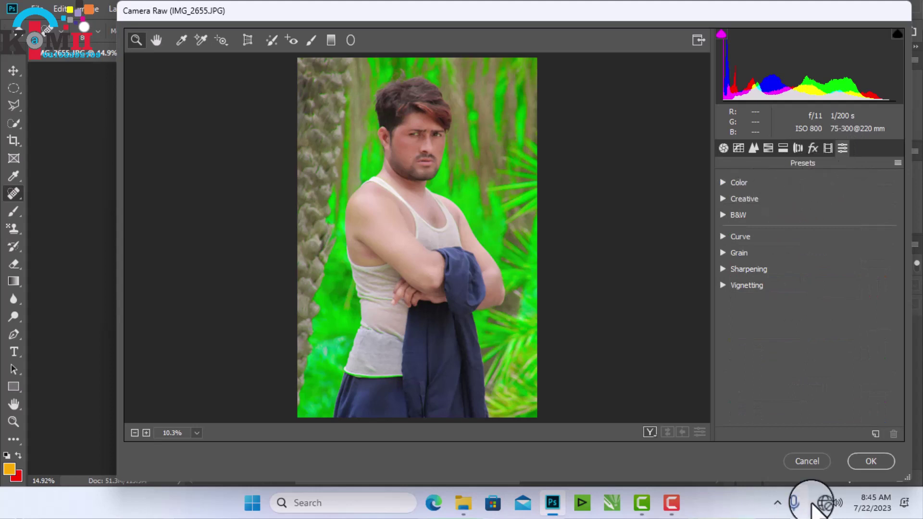
{"action": "left_click", "coordinate": [898, 162]}
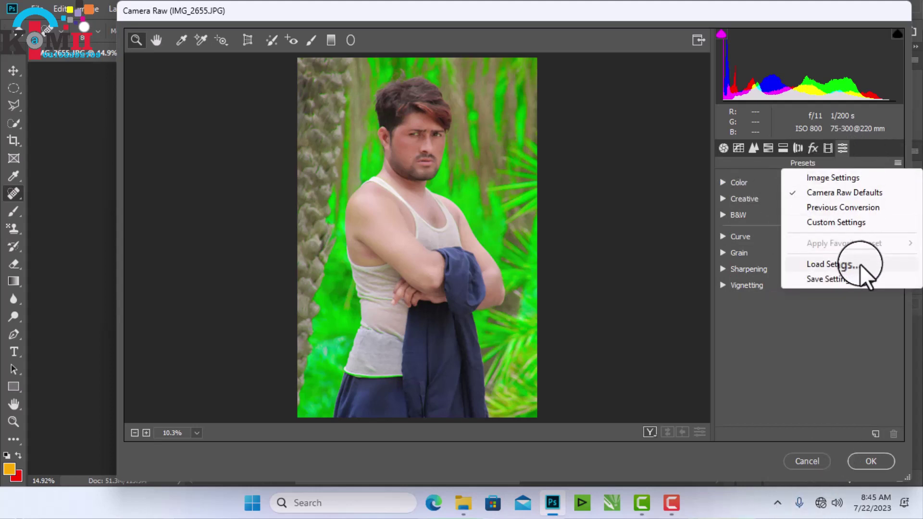